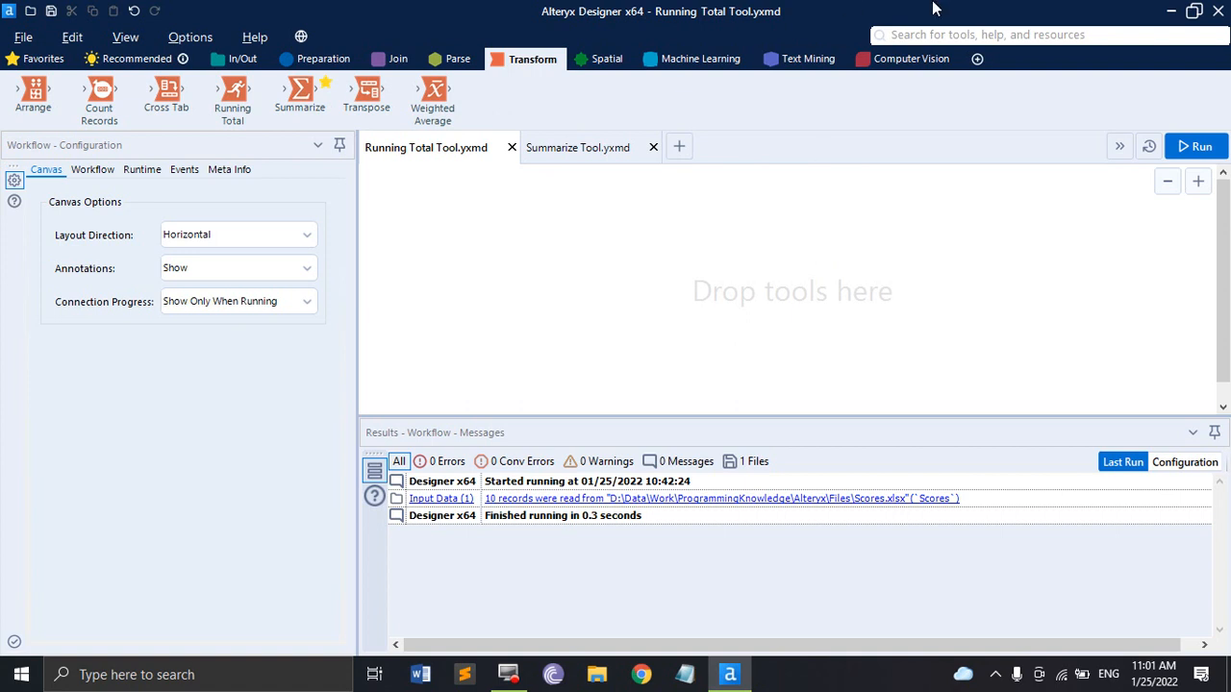
Add an Input Data tool to the empty Running Total canvas and load the Consumer sheet of Output Excel.xlsx.
click(242, 58)
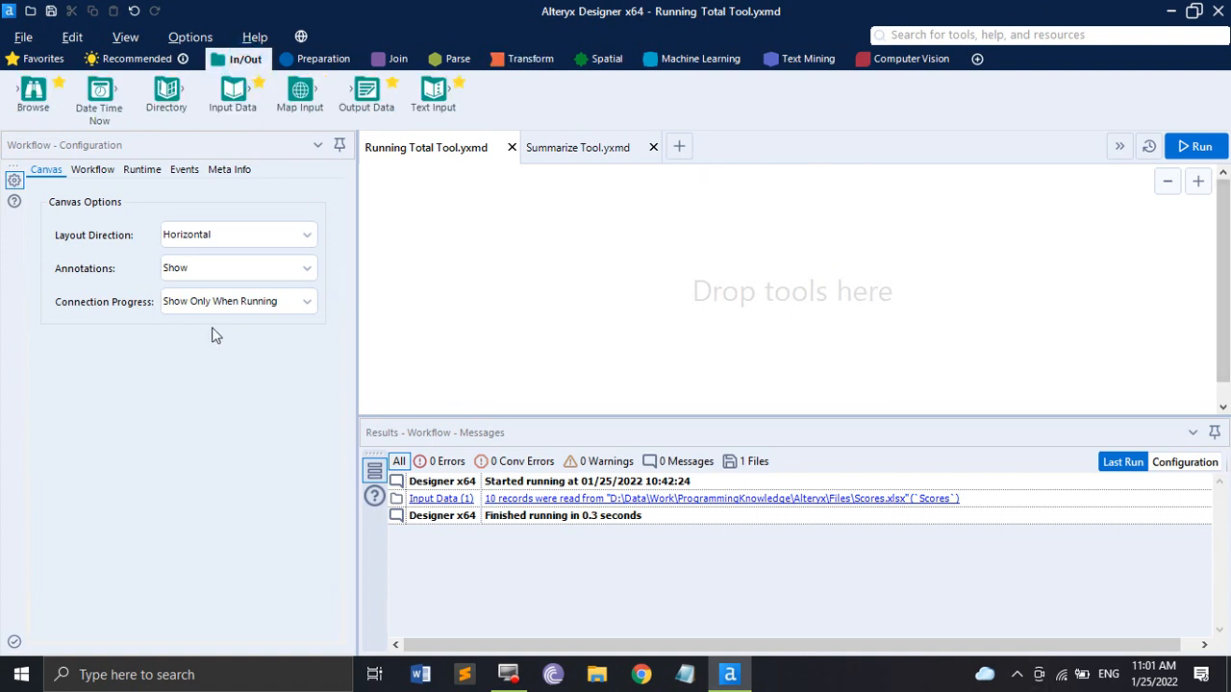
drag(232, 91, 596, 281)
click(531, 64)
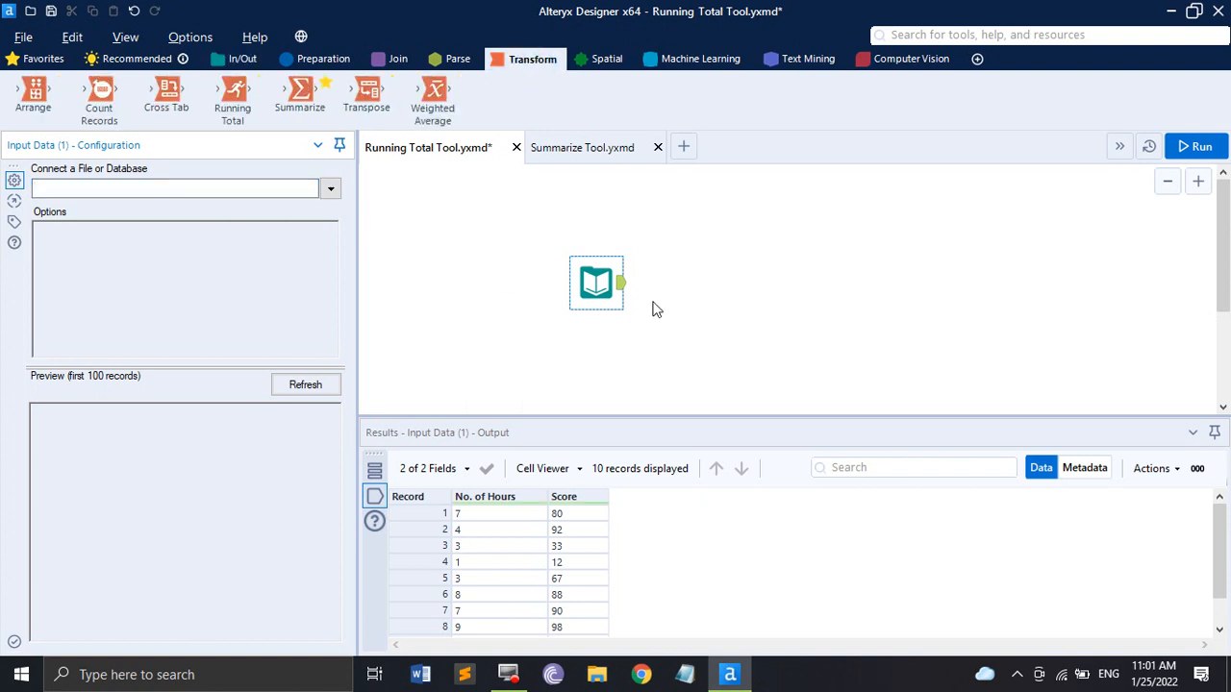
click(329, 189)
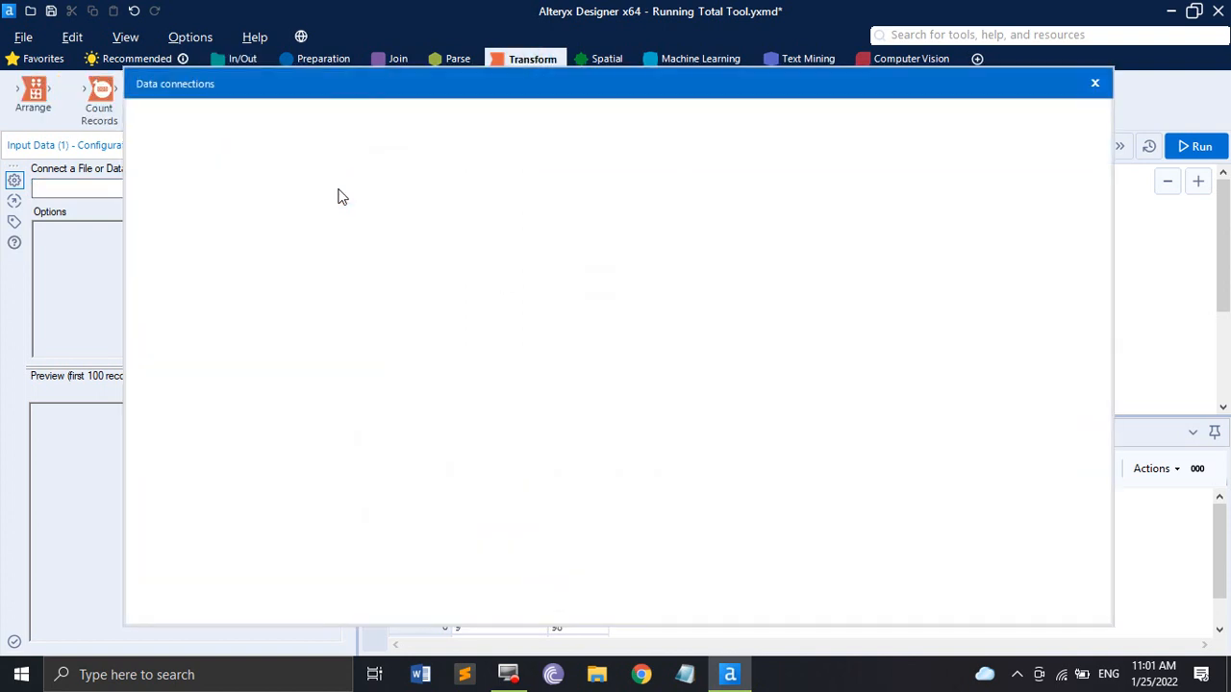
click(377, 222)
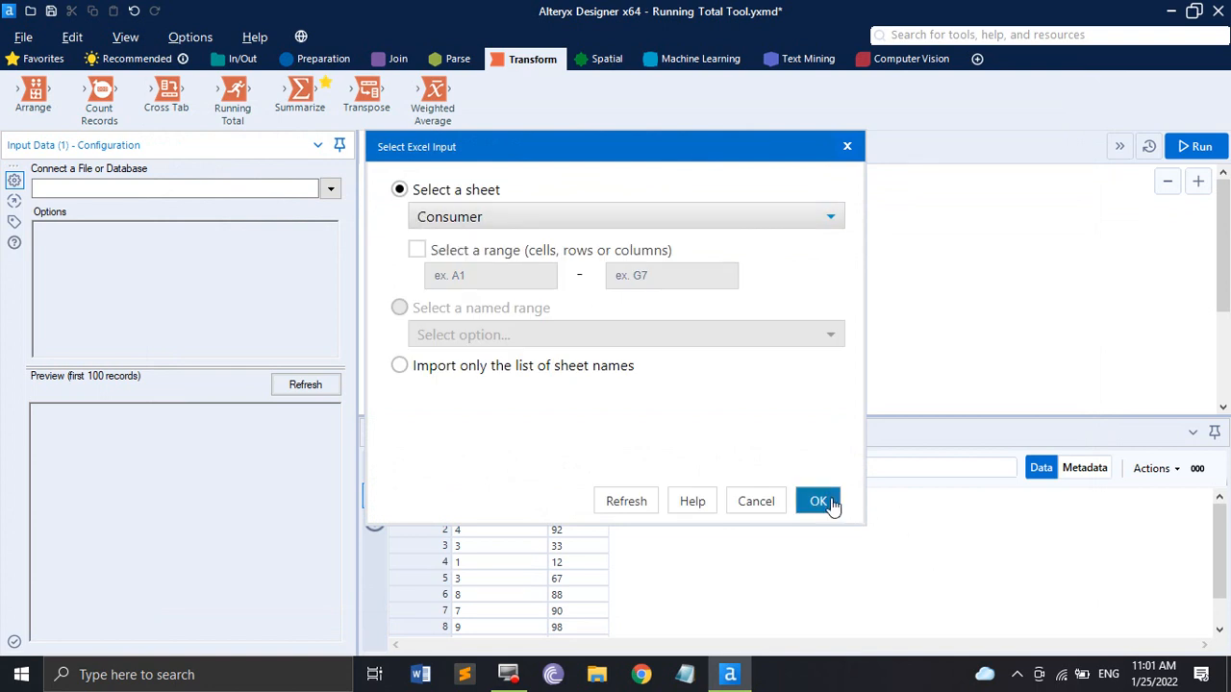
click(819, 501)
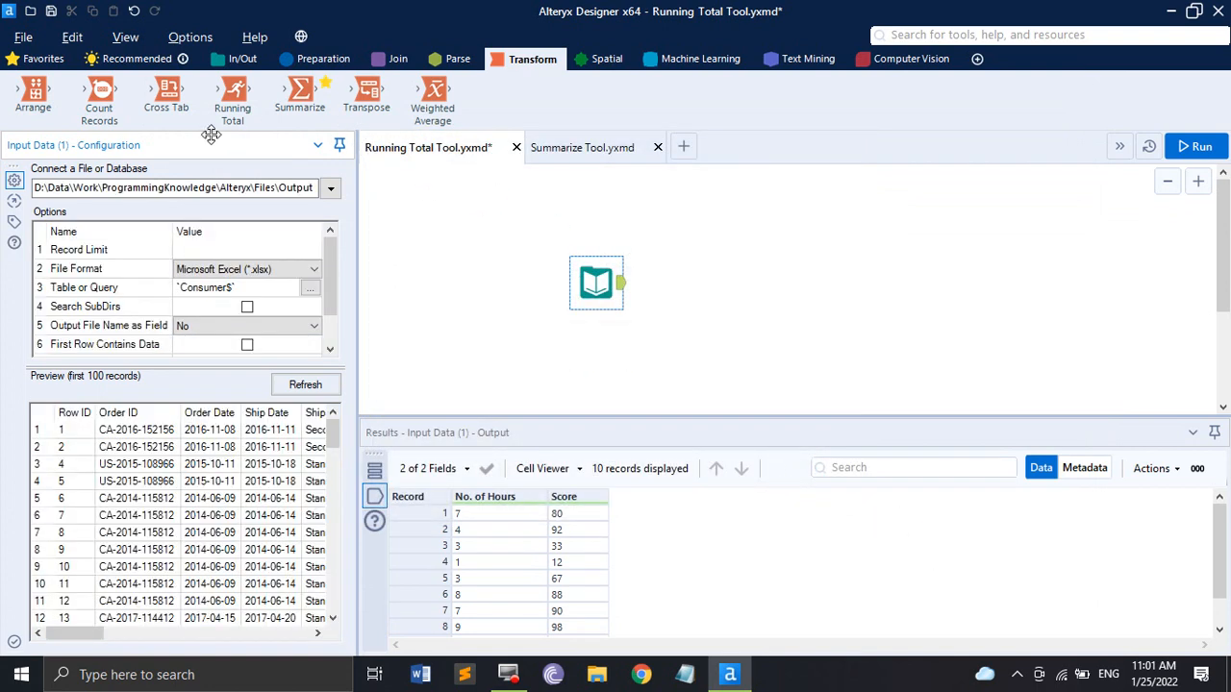
Add a Running Total tool connected to the input and create running totals for Sales, Quantity, Discount and Profit.
drag(232, 94, 733, 281)
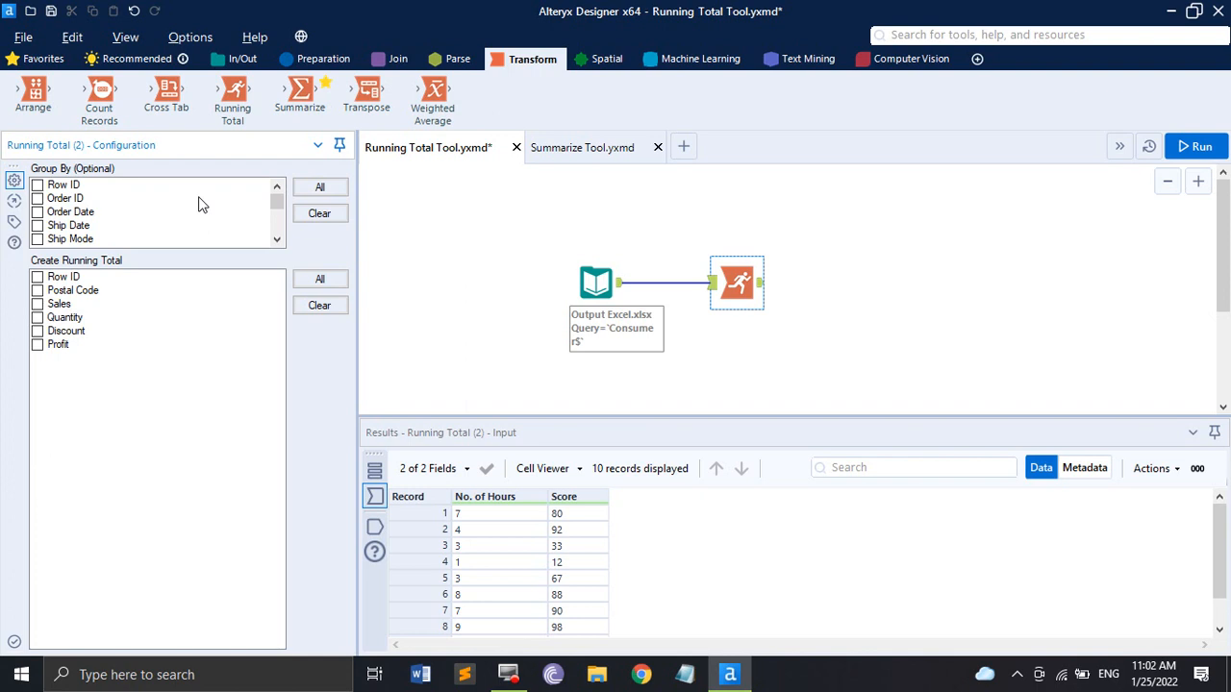
click(38, 304)
click(38, 317)
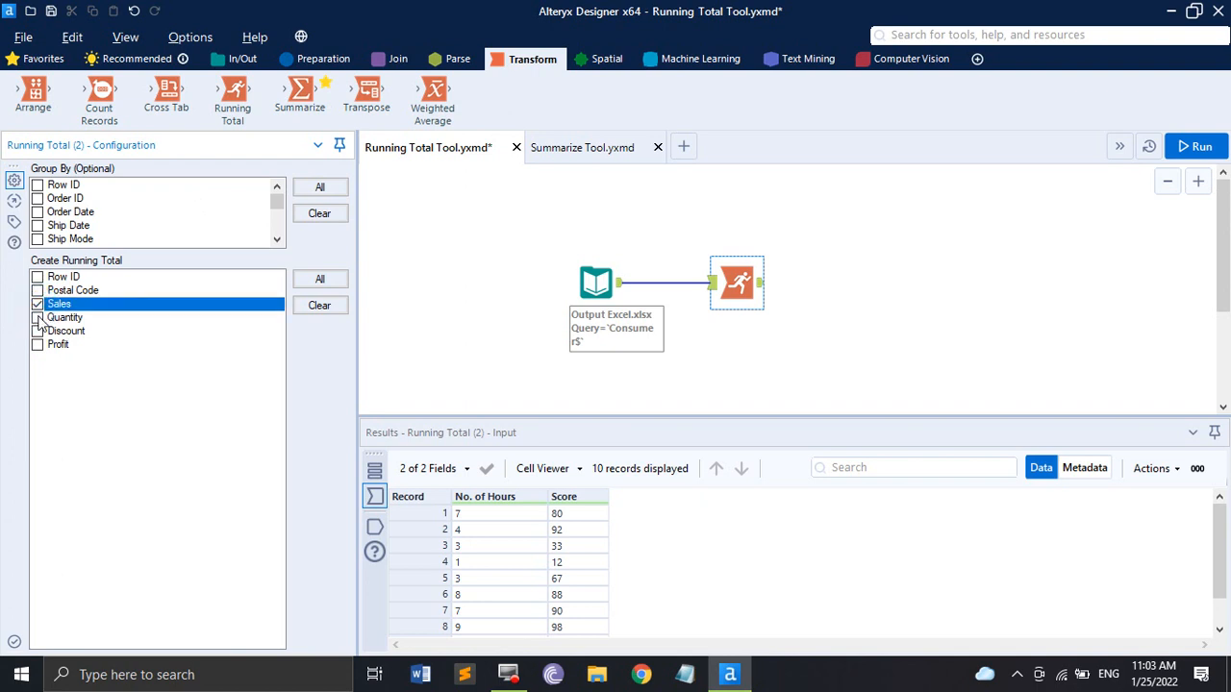
click(37, 331)
click(37, 344)
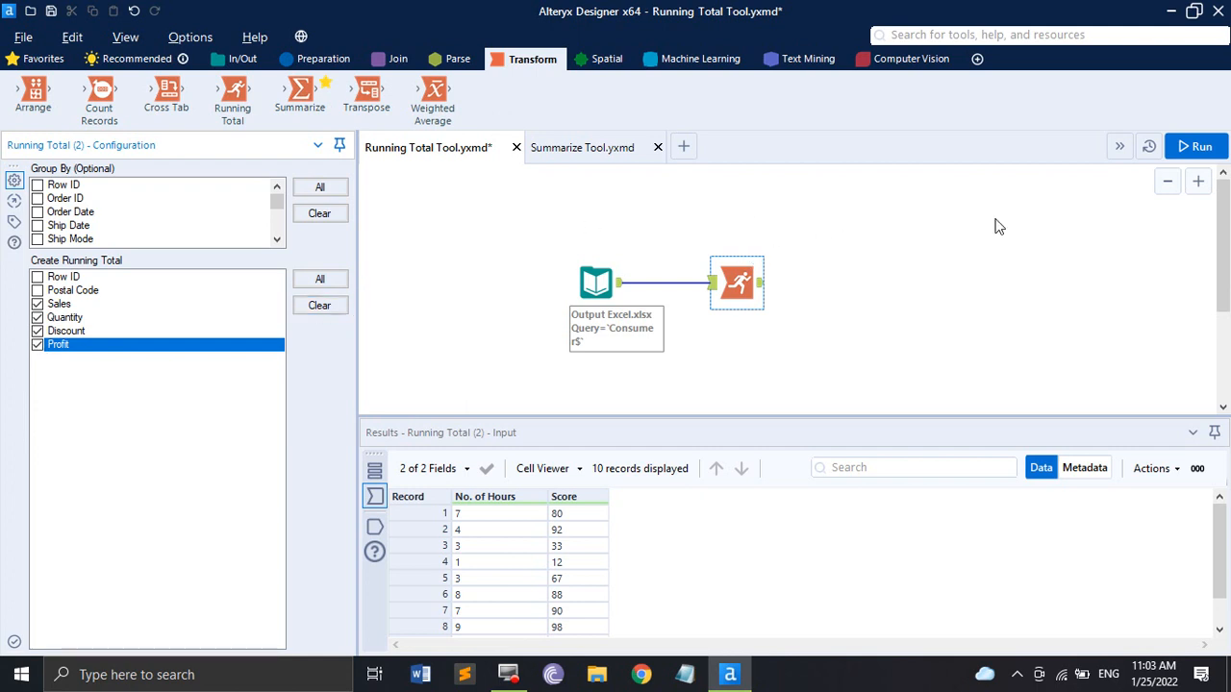
Run the workflow and show the Running Total tool's output with its RunTot columns in an enlarged results pane.
click(1196, 146)
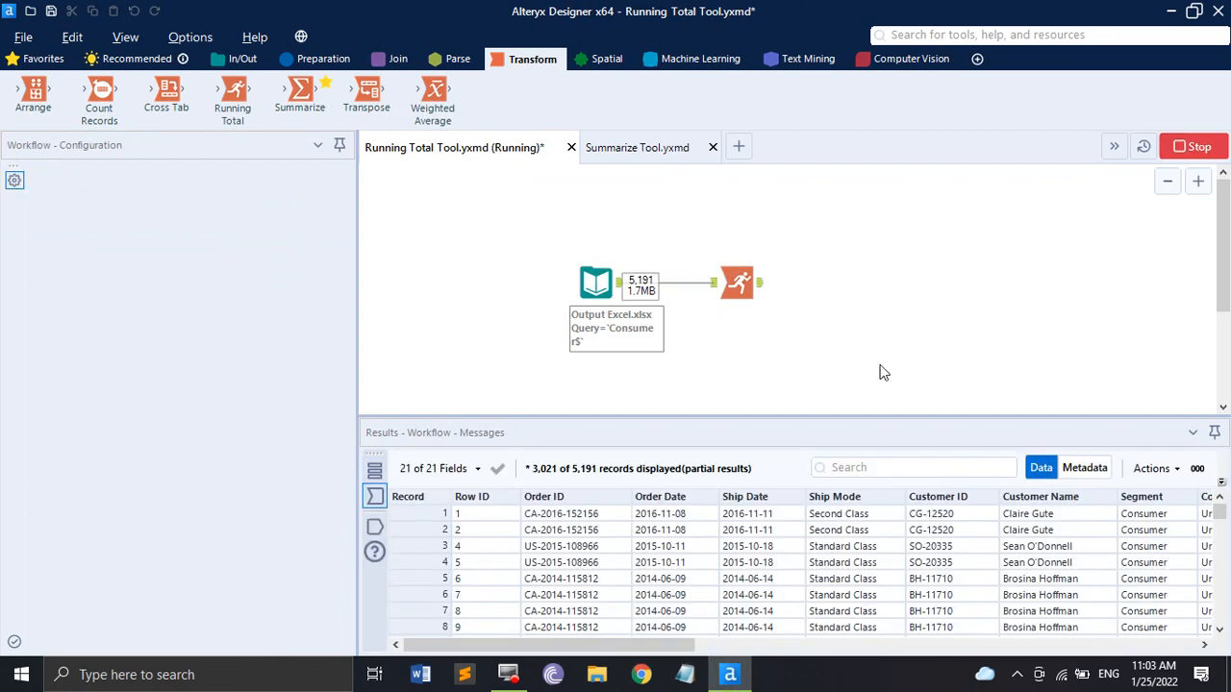
drag(797, 416, 805, 336)
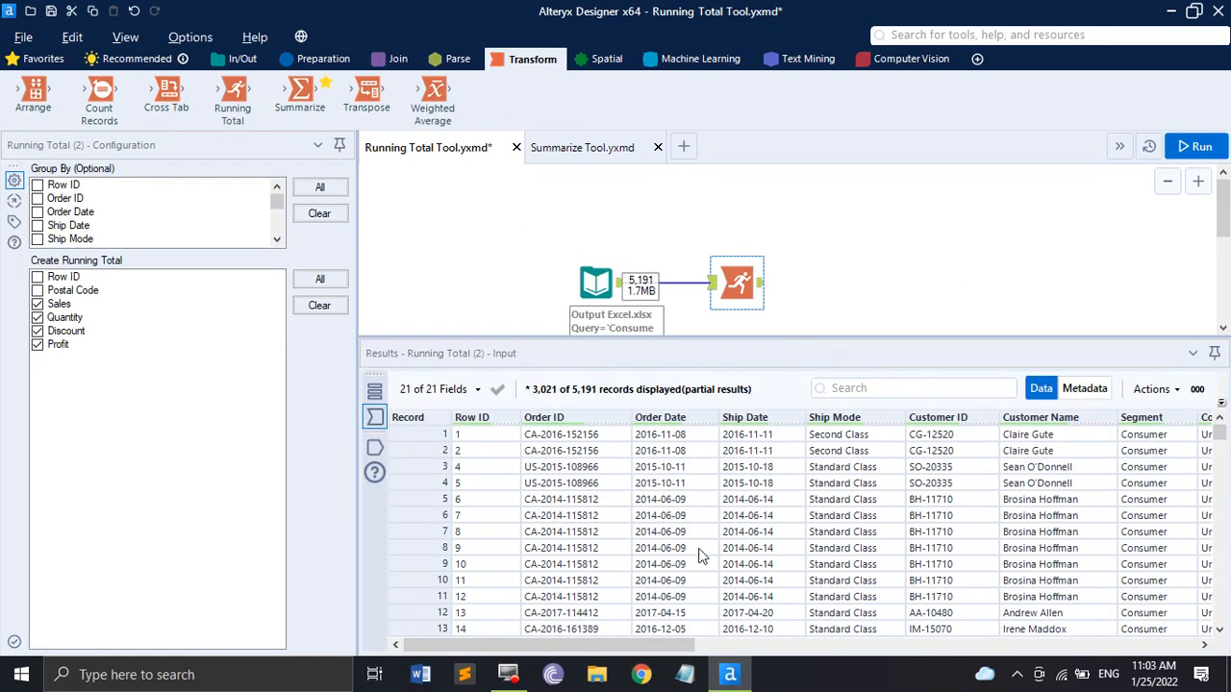
mouse_move(672, 645)
mouse_down()
mouse_move(1230, 636)
mouse_move(660, 630)
mouse_up()
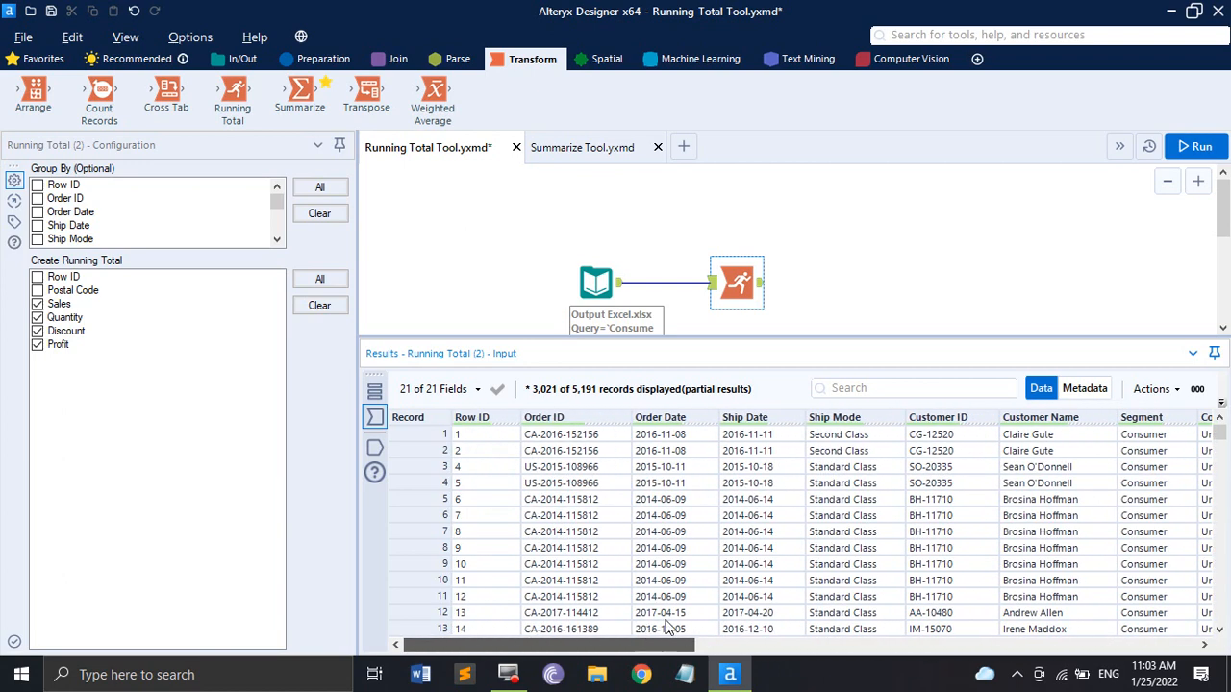
click(375, 447)
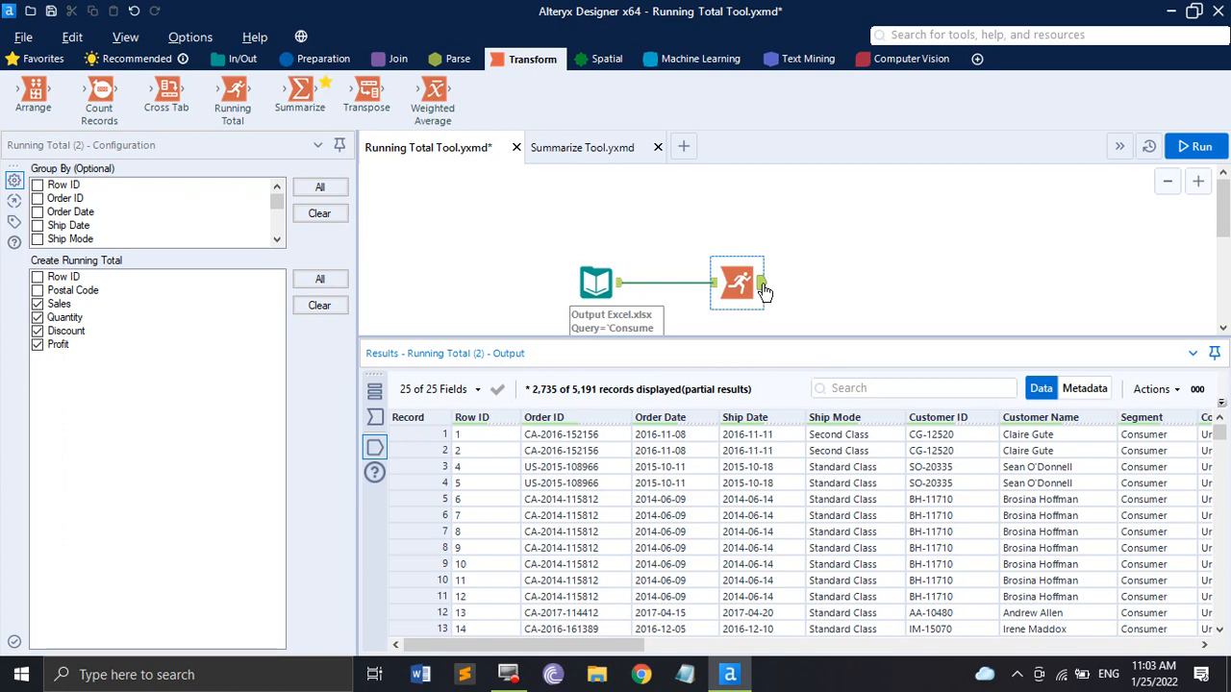
drag(630, 645, 1193, 645)
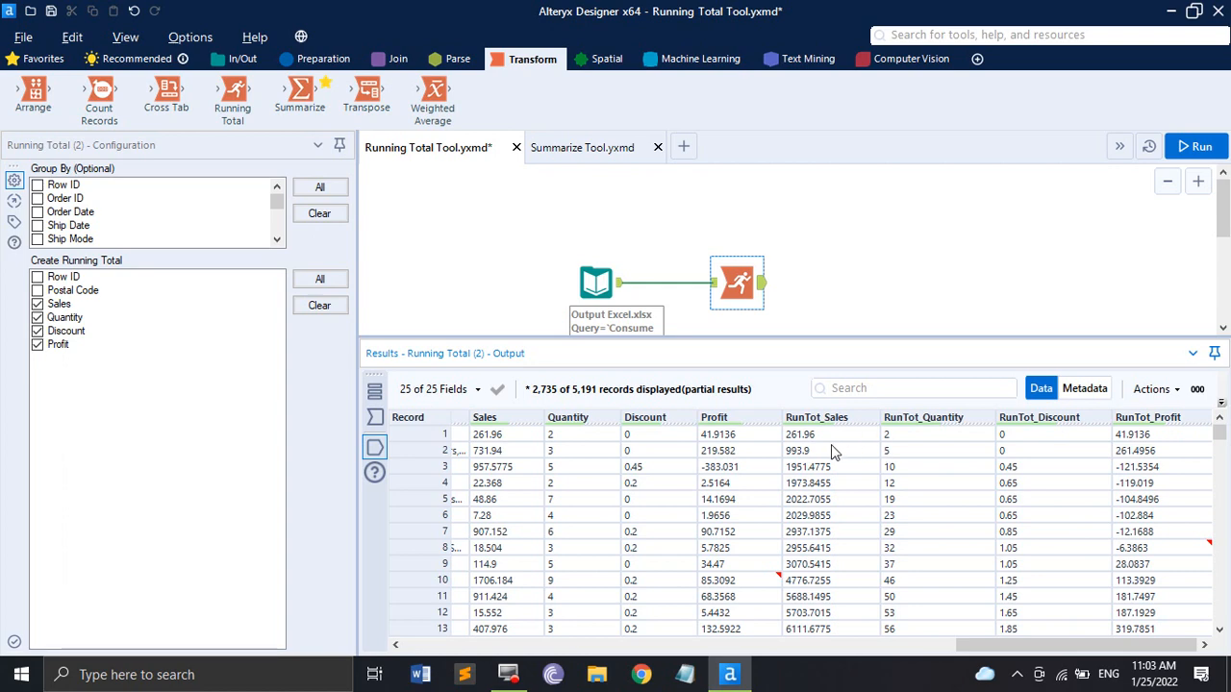
Examine how the sales, quantity, discount and profit running totals accumulate across the output records.
scroll(830, 460, down, 19)
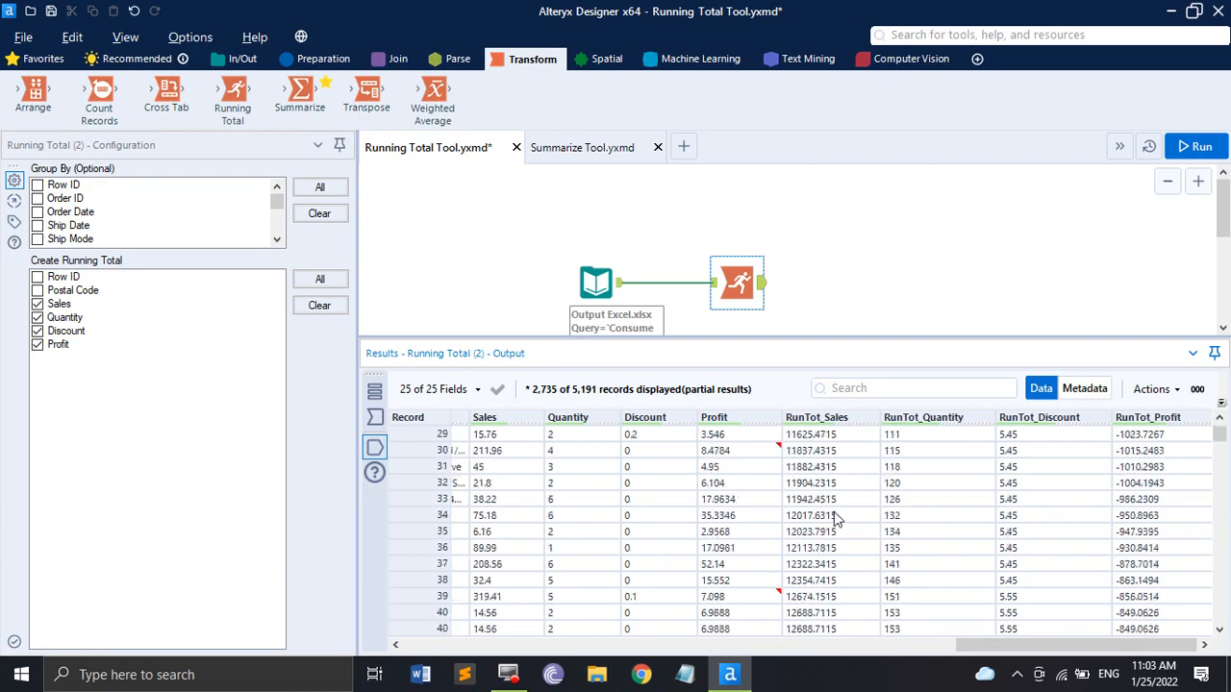
scroll(837, 519, down, 19)
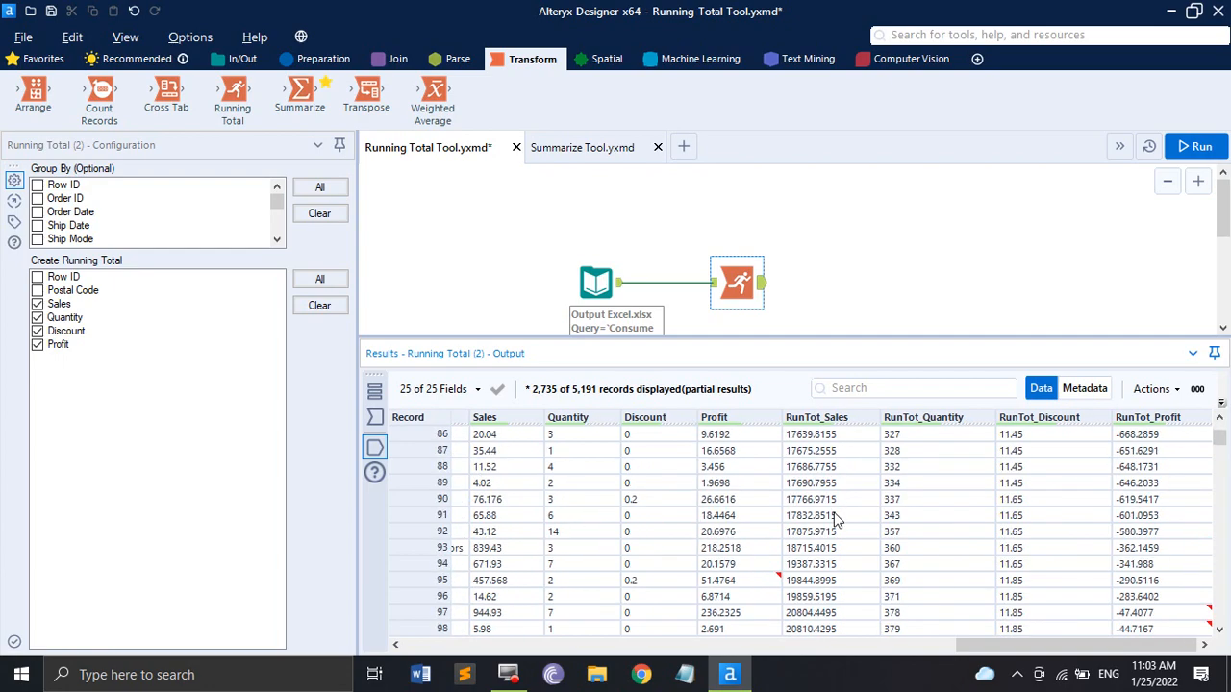
scroll(836, 520, down, 5)
scroll(836, 519, up, 20)
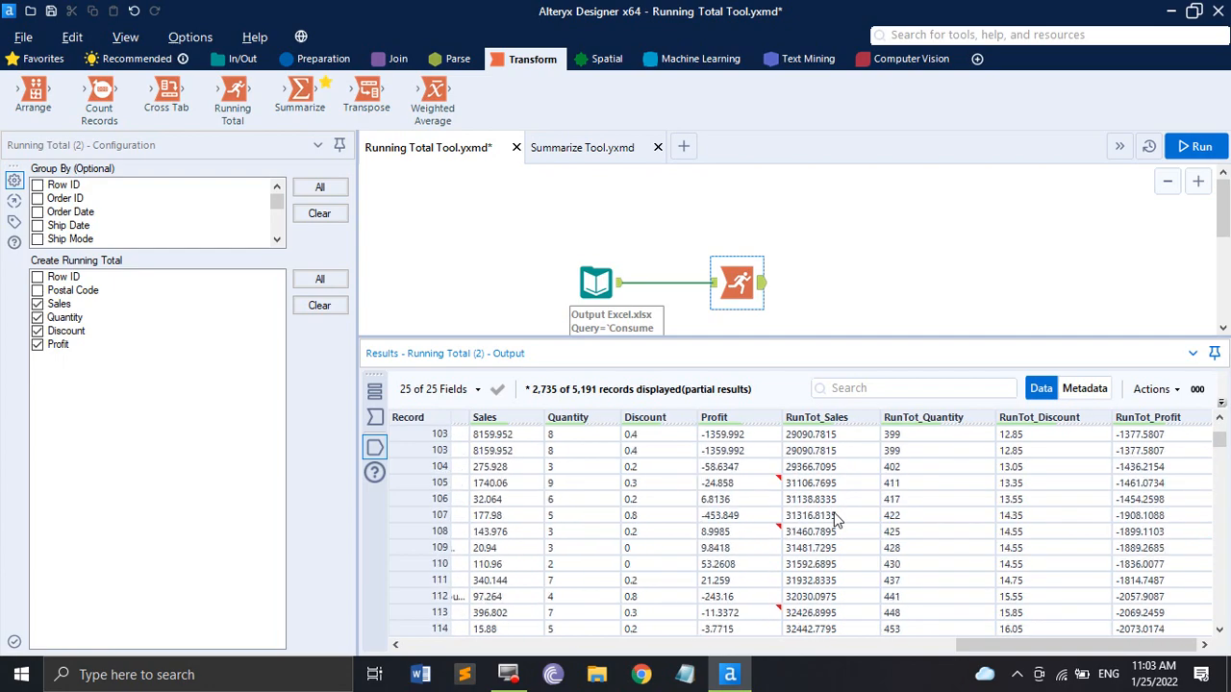
scroll(836, 519, up, 15)
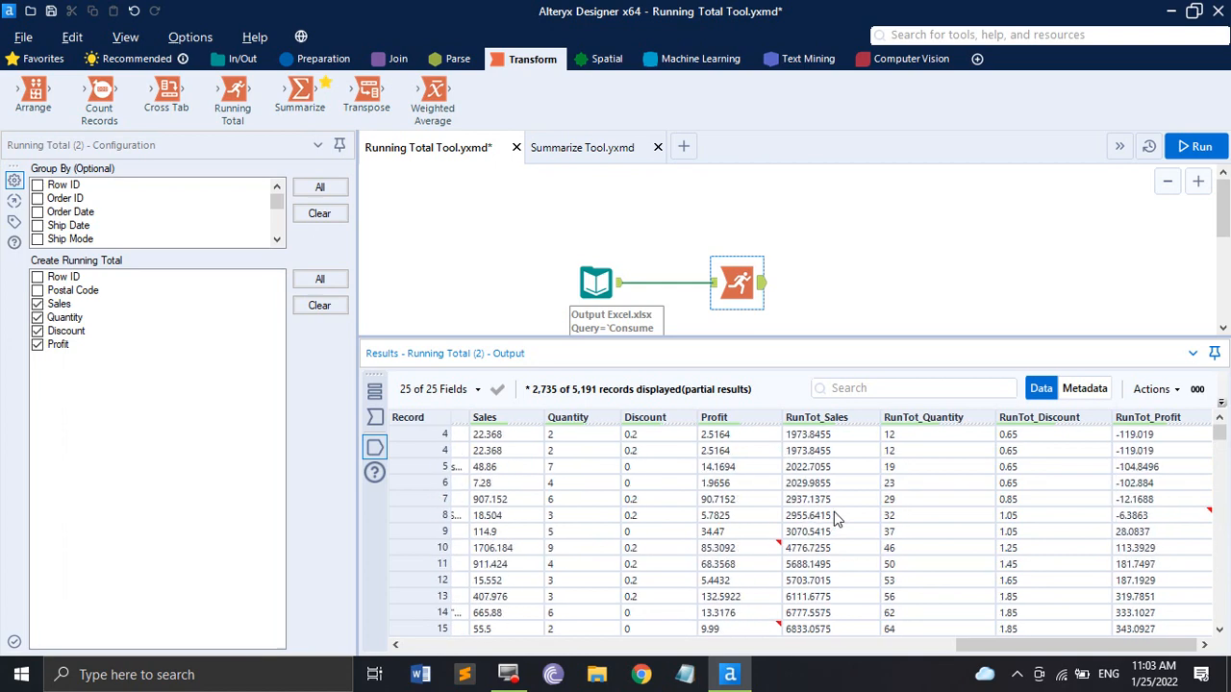
scroll(834, 516, down, 9)
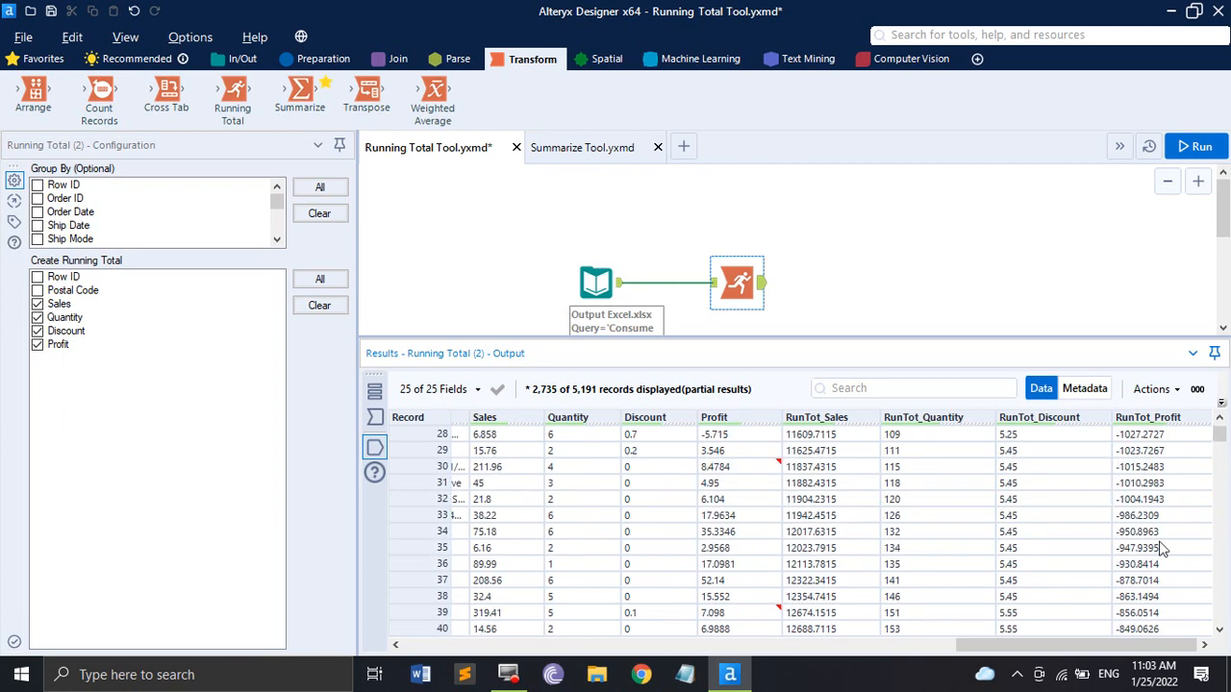
scroll(1163, 548, up, 3)
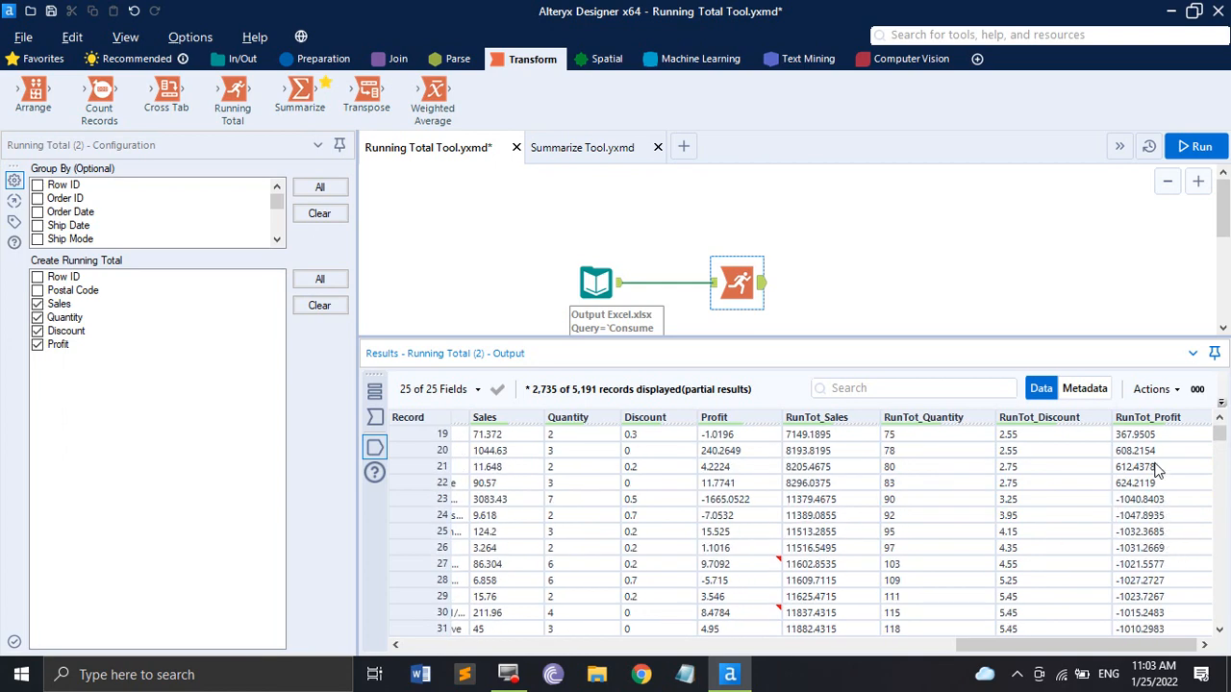
scroll(1142, 541, down, 3)
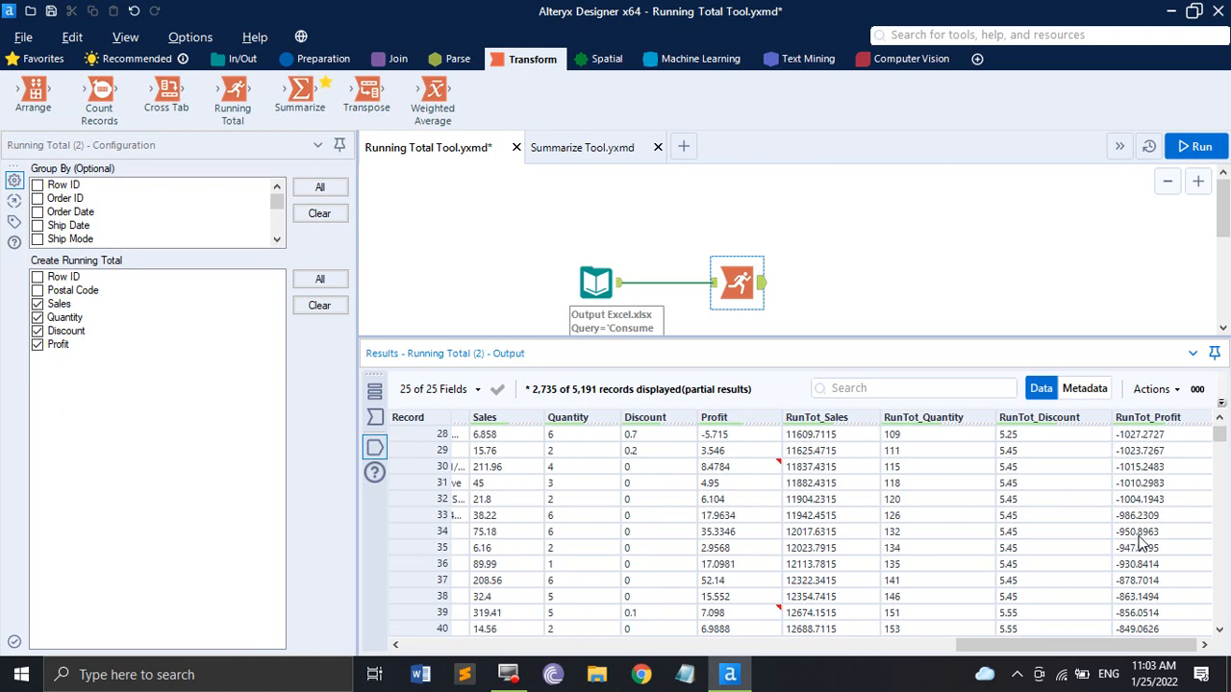
scroll(1142, 542, down, 17)
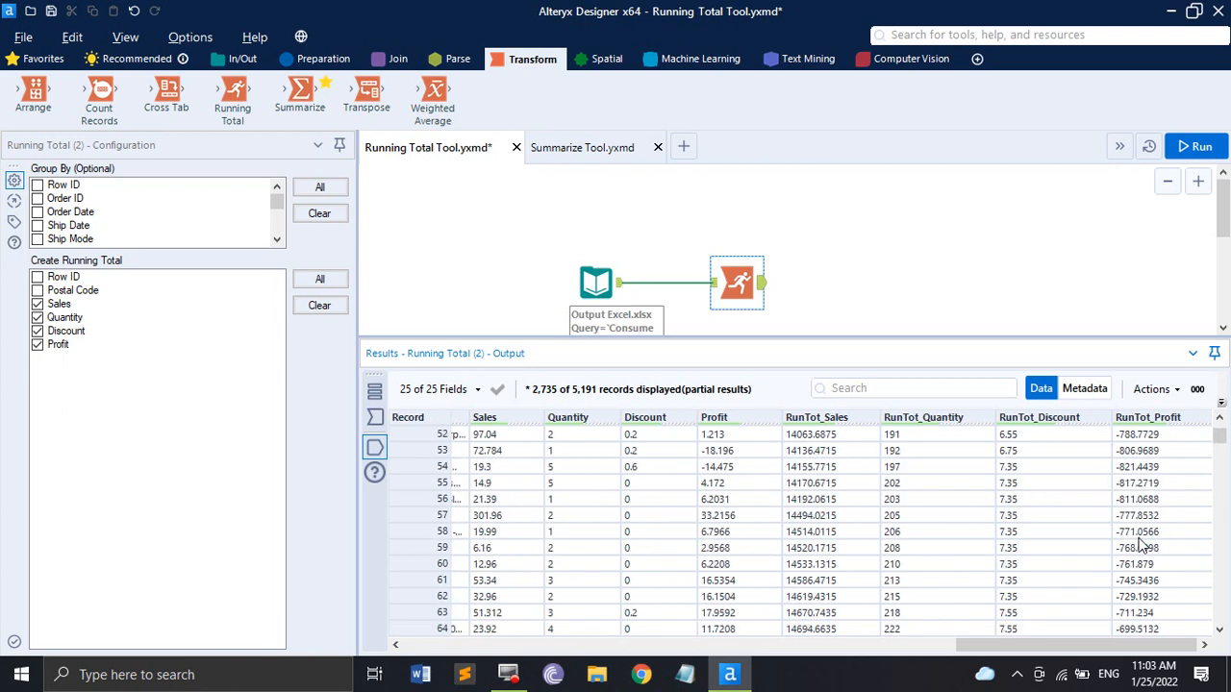
scroll(1142, 541, down, 20)
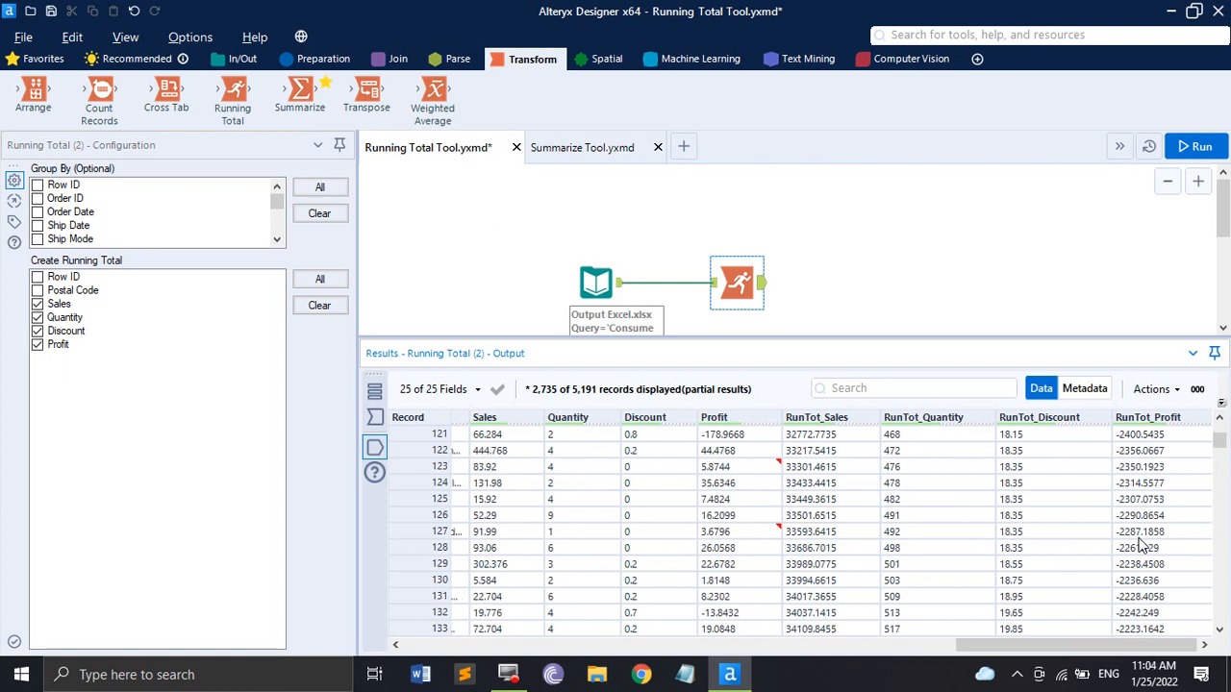
scroll(1142, 544, down, 20)
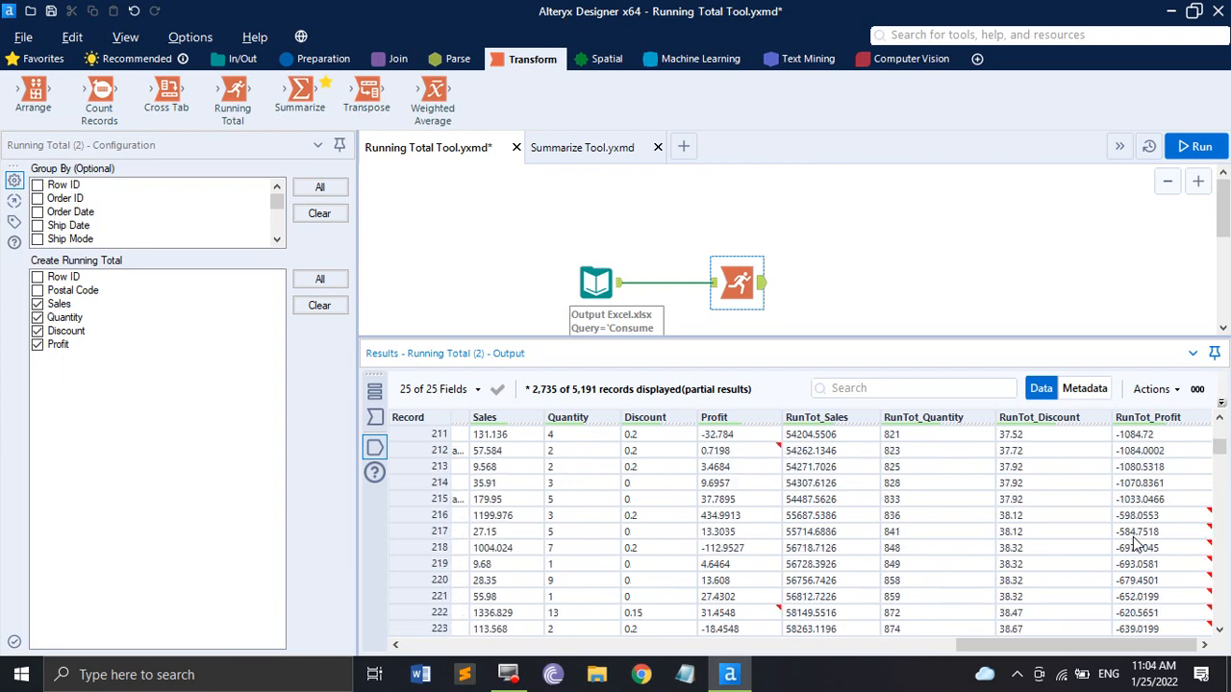
scroll(1137, 538, down, 3)
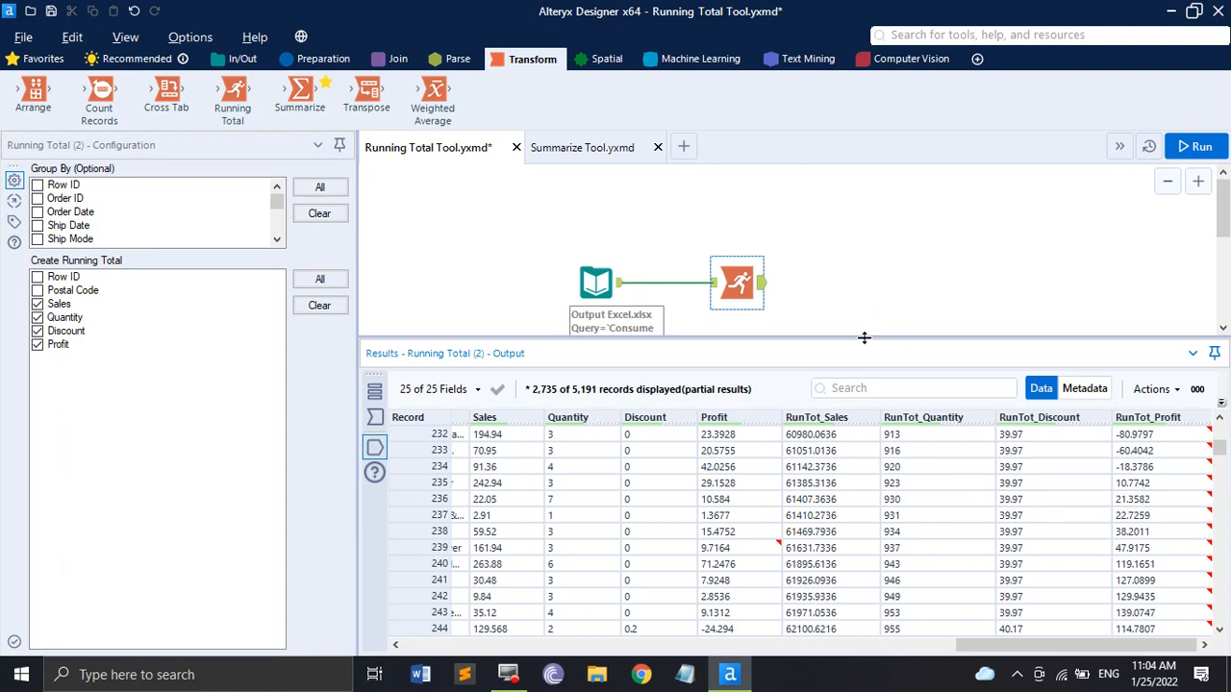
Shrink the results pane to enlarge the canvas and save the Running Total workflow.
drag(866, 338, 879, 446)
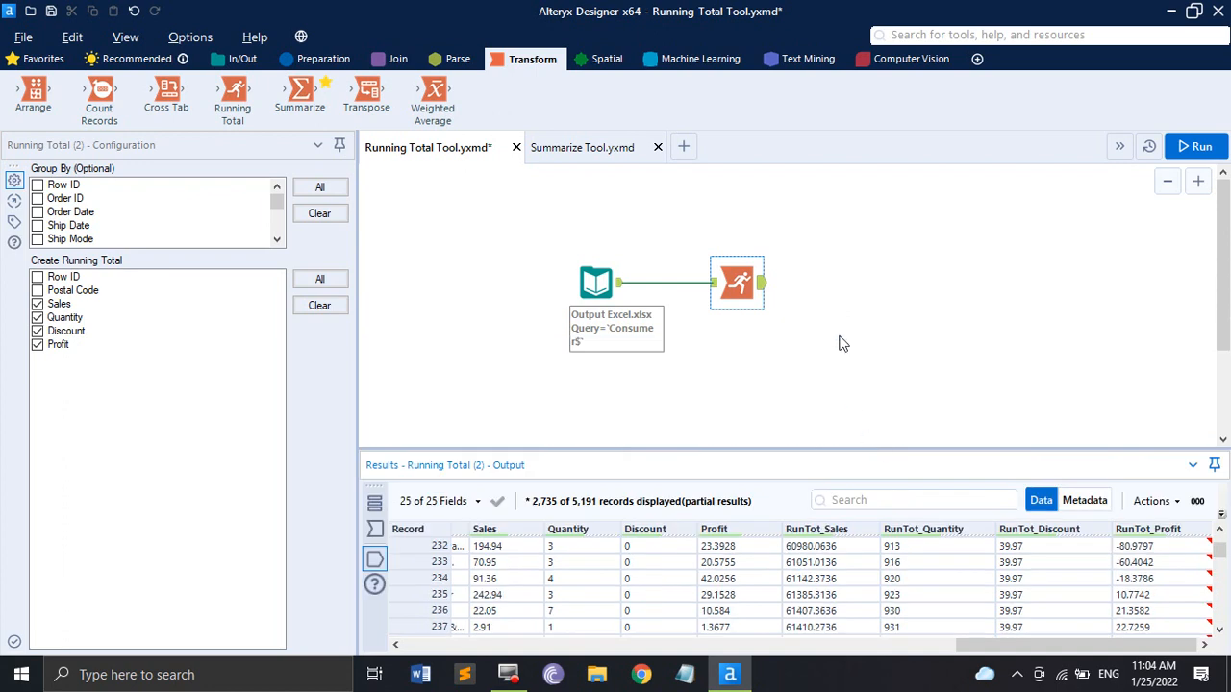
key(ctrl+s)
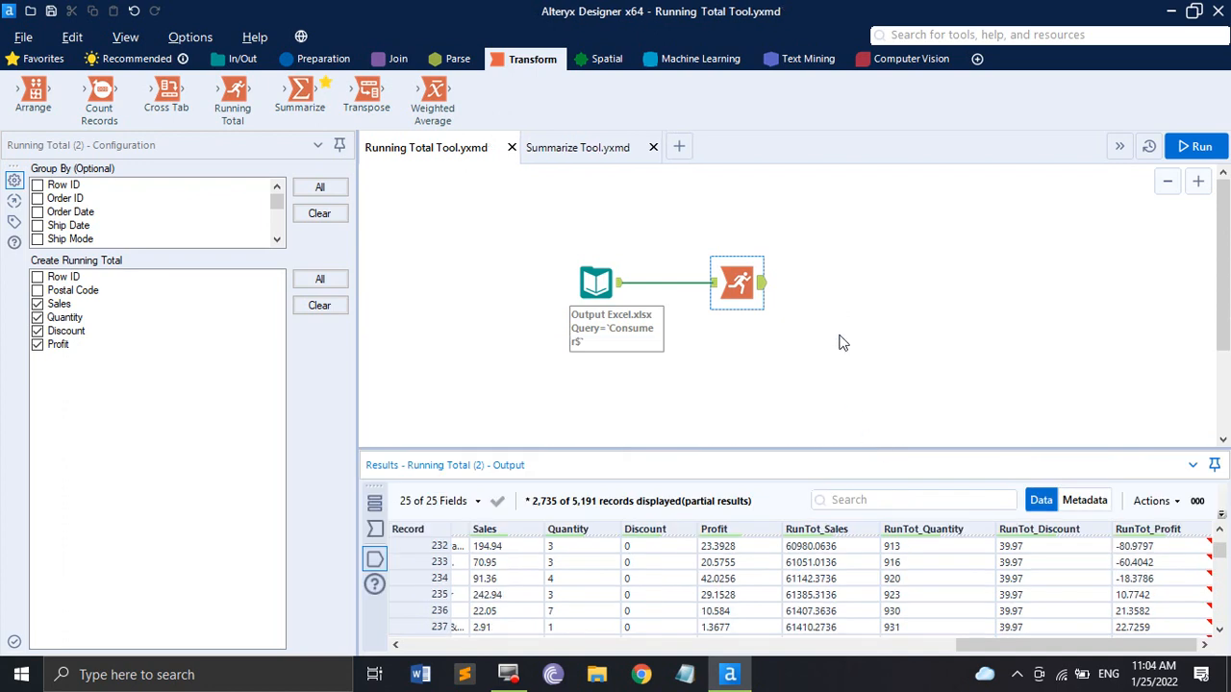
In the Summarize Tool workflow, move the input tool aside, add a Summarize tool and connect the input to it.
click(582, 149)
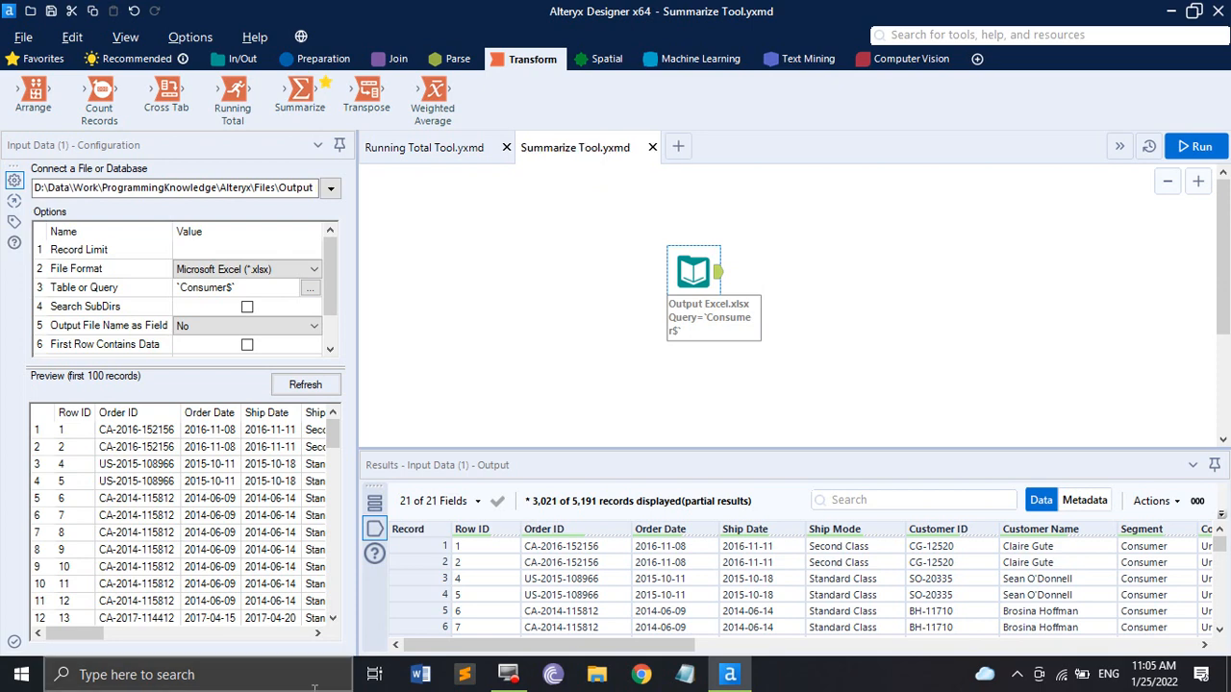
drag(679, 278, 527, 267)
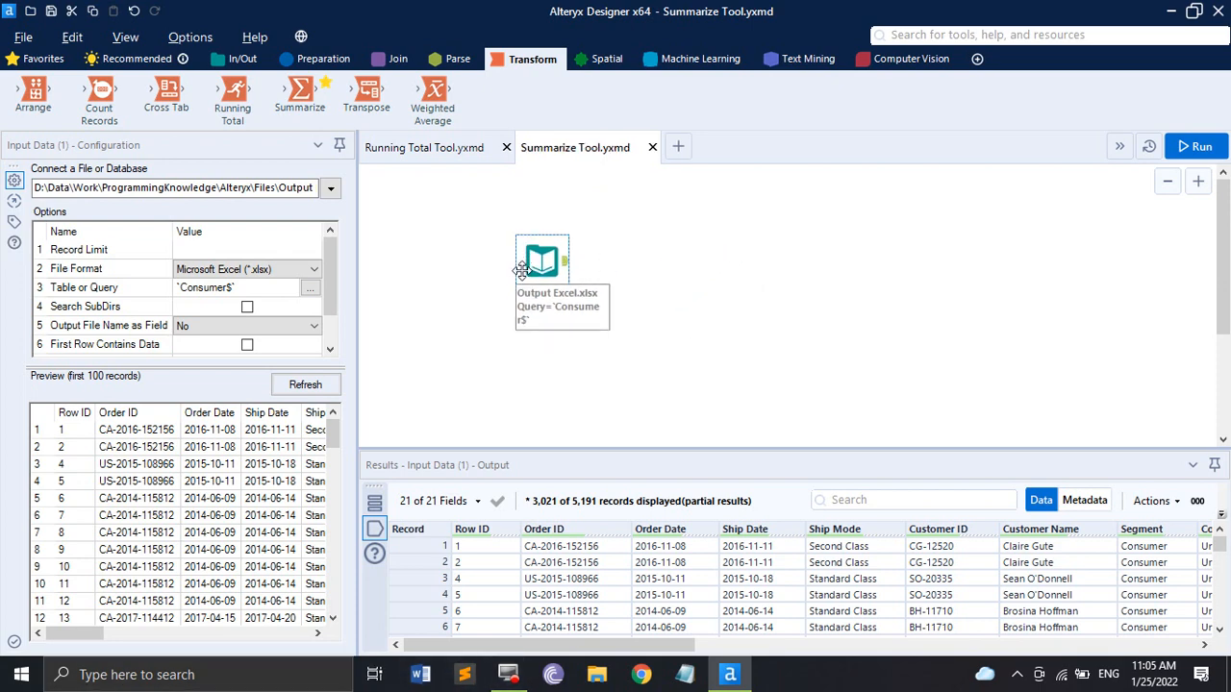
drag(299, 94, 700, 246)
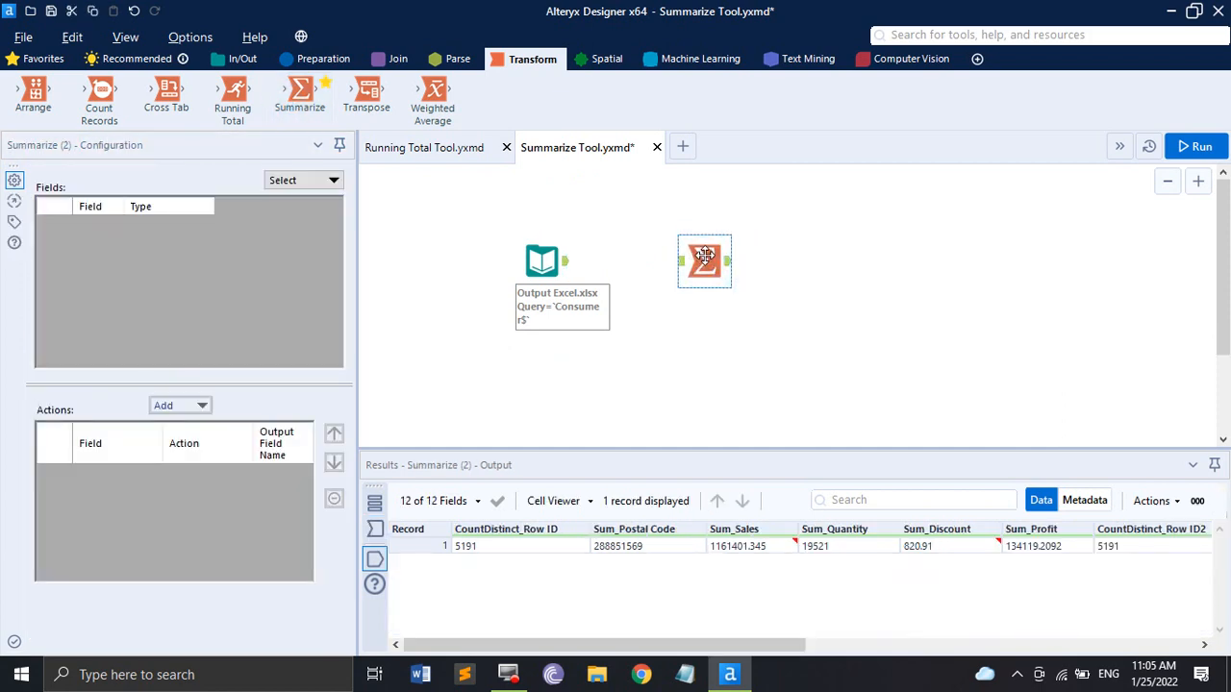
drag(573, 262, 681, 264)
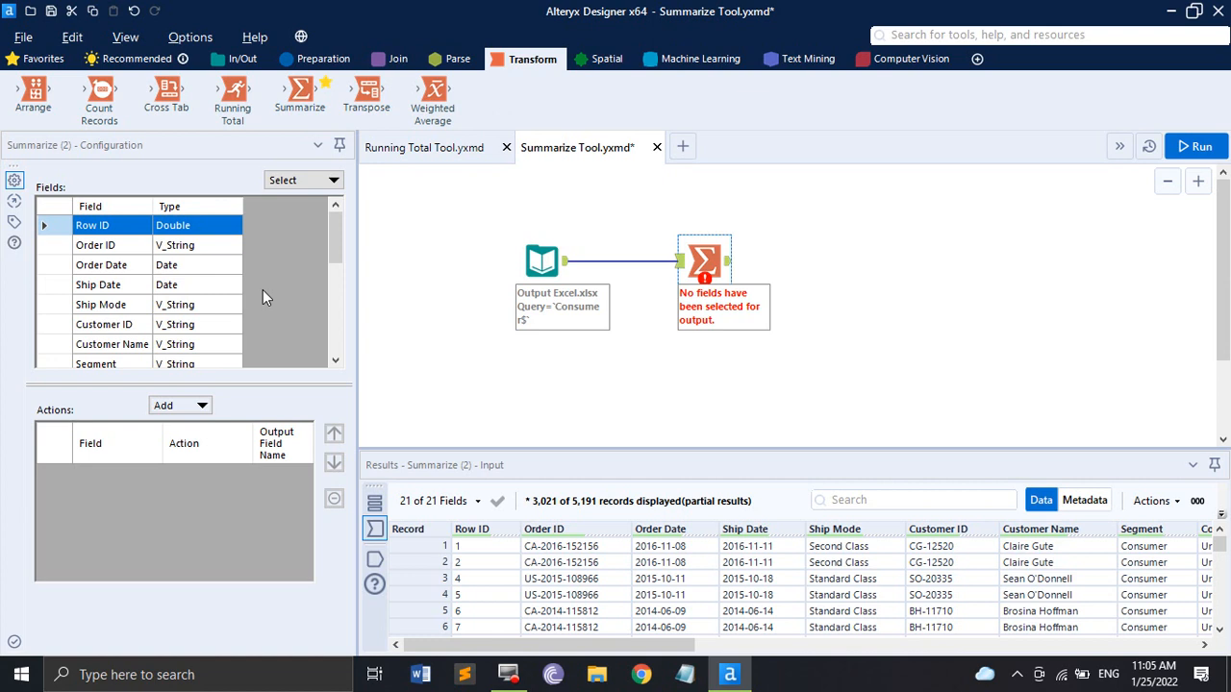
Select the Quantity, Discount and Profit fields together in the Summarize tool's field list.
scroll(171, 308, down, 2)
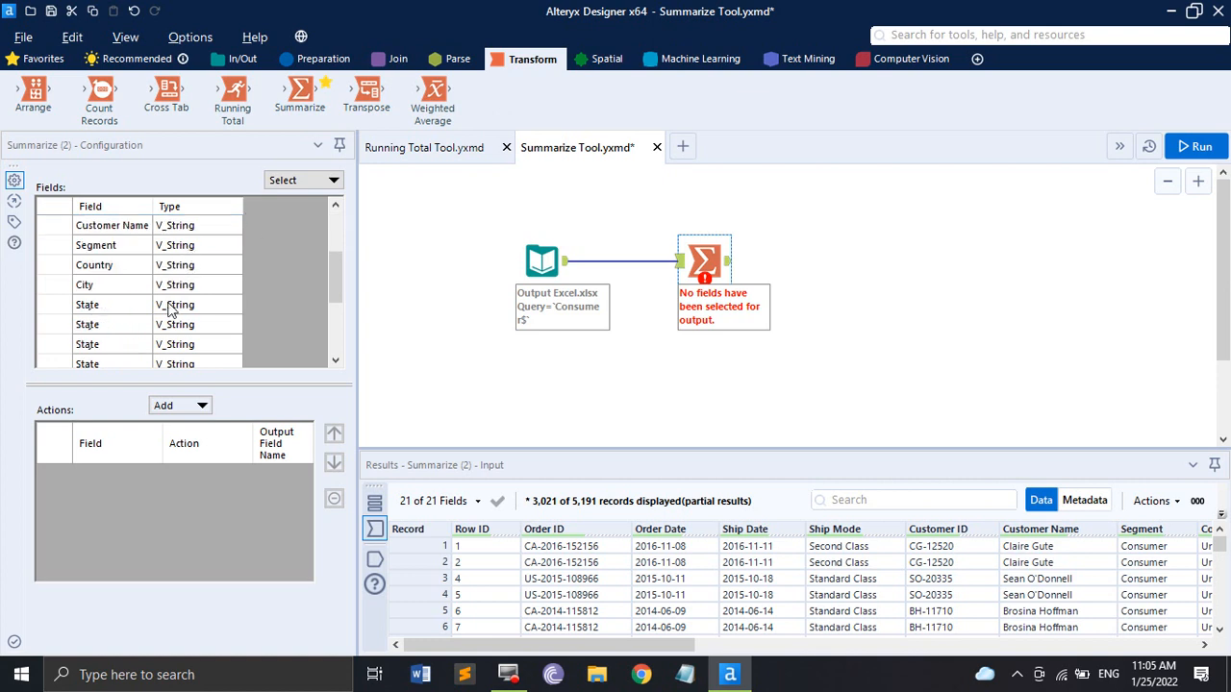
scroll(170, 307, down, 3)
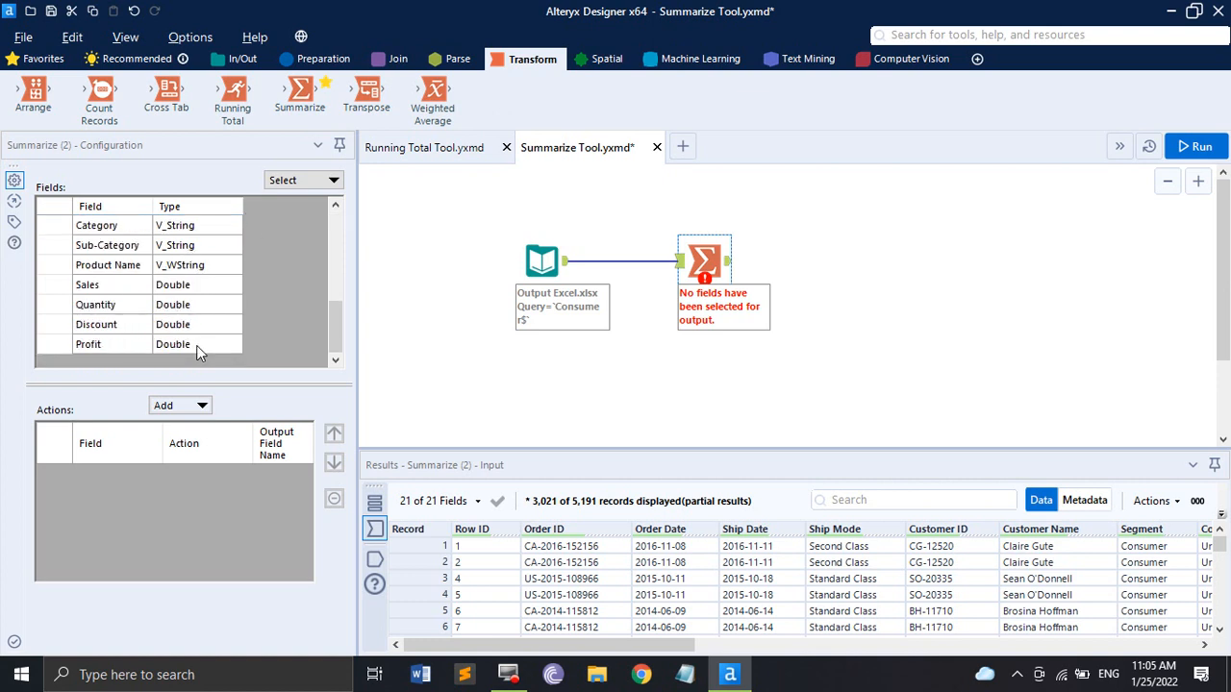
scroll(196, 345, up, 5)
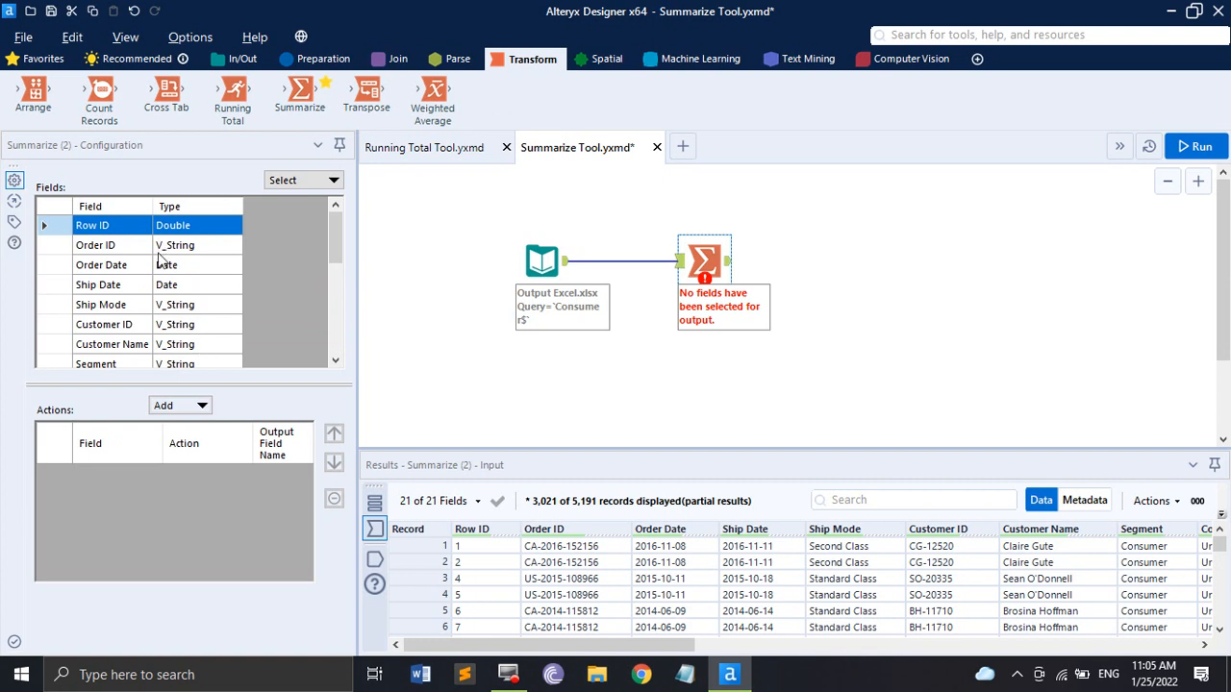
scroll(175, 289, down, 3)
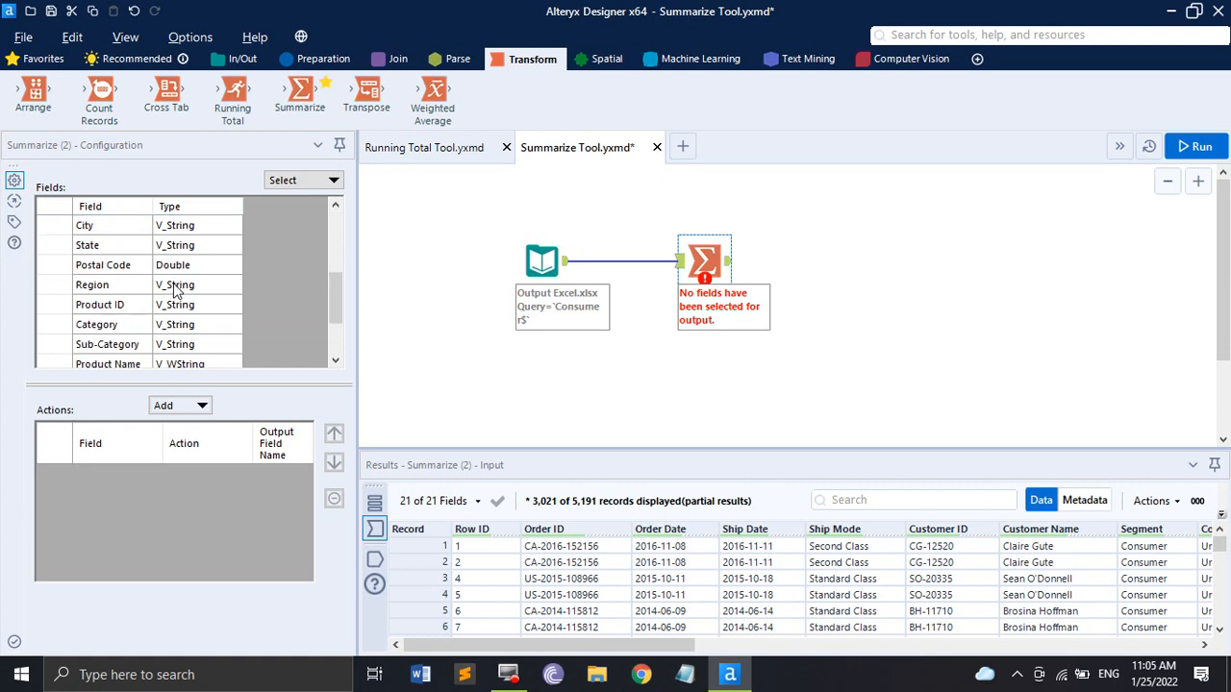
scroll(177, 291, down, 2)
shift+click(126, 288)
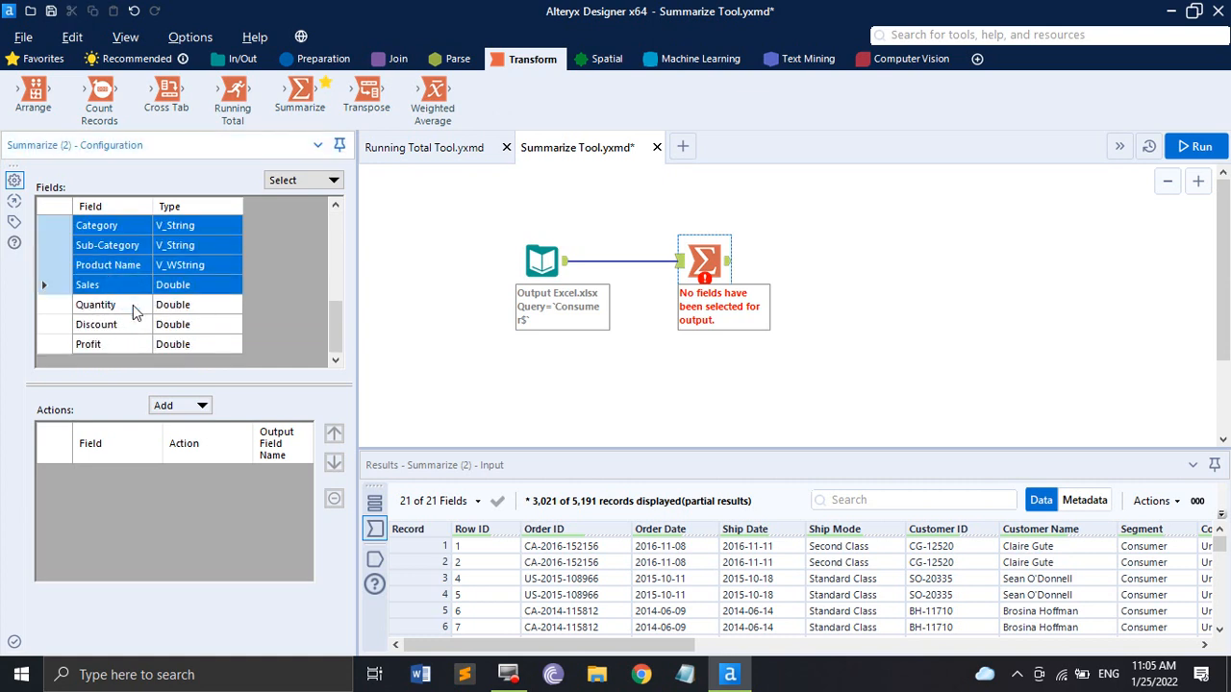
shift+click(134, 305)
shift+click(137, 344)
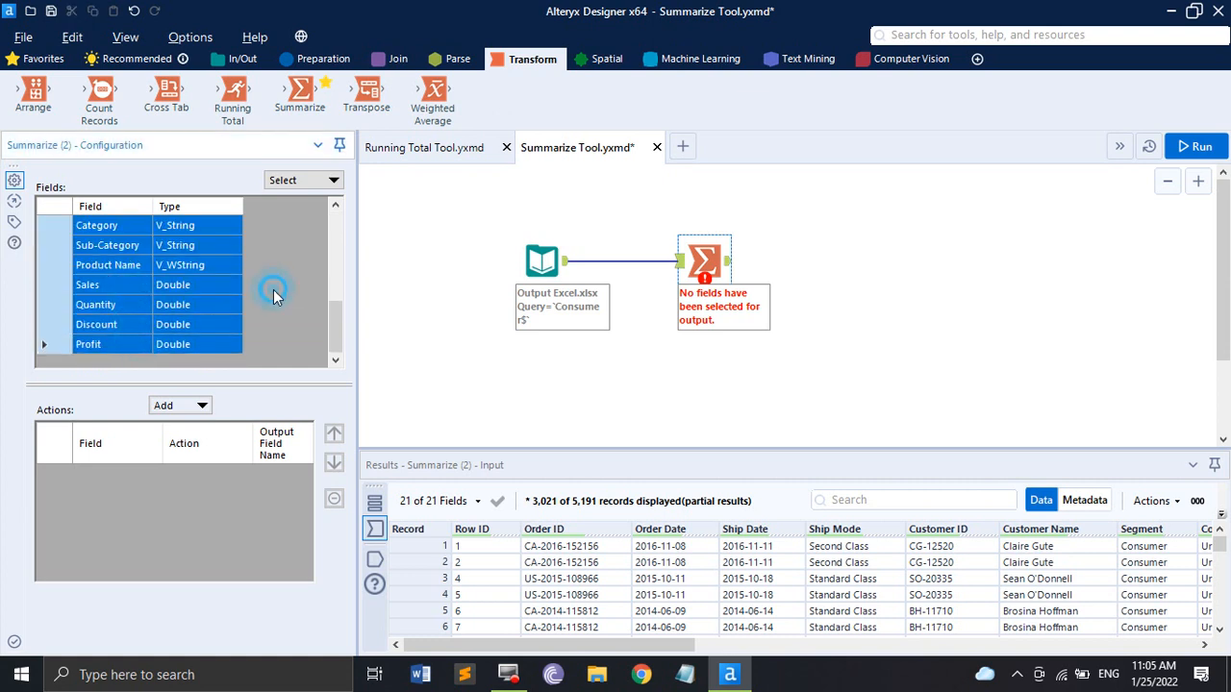
click(220, 324)
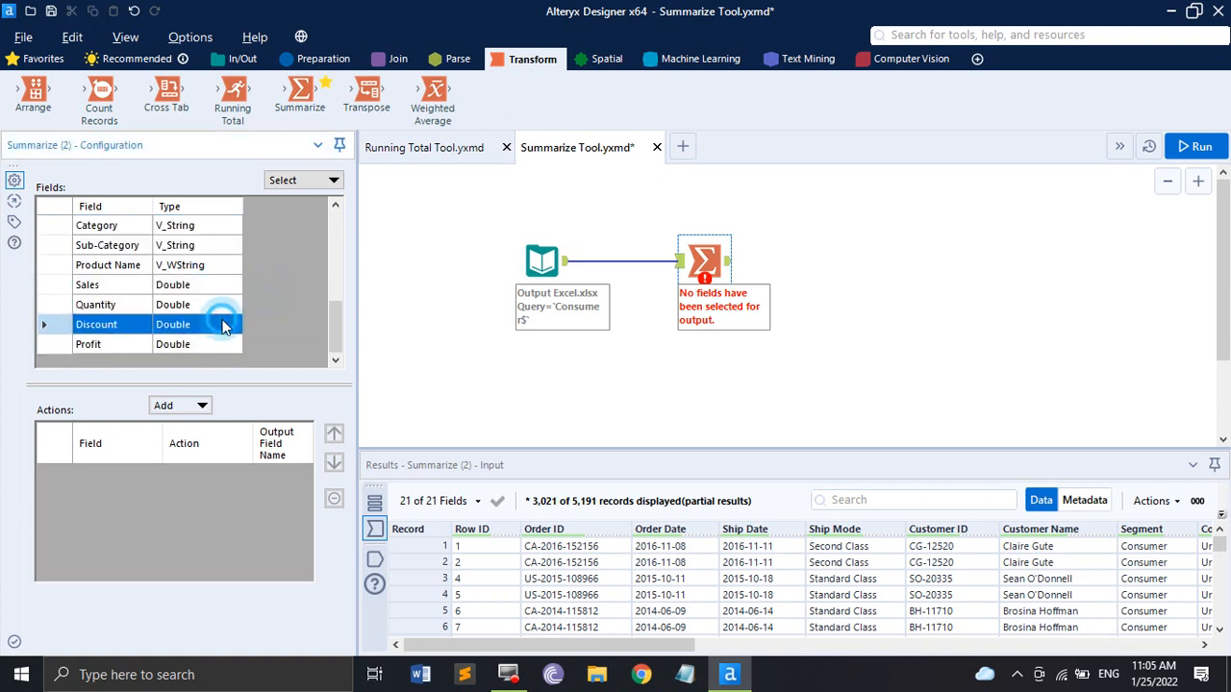
ctrl+click(130, 345)
ctrl+click(130, 304)
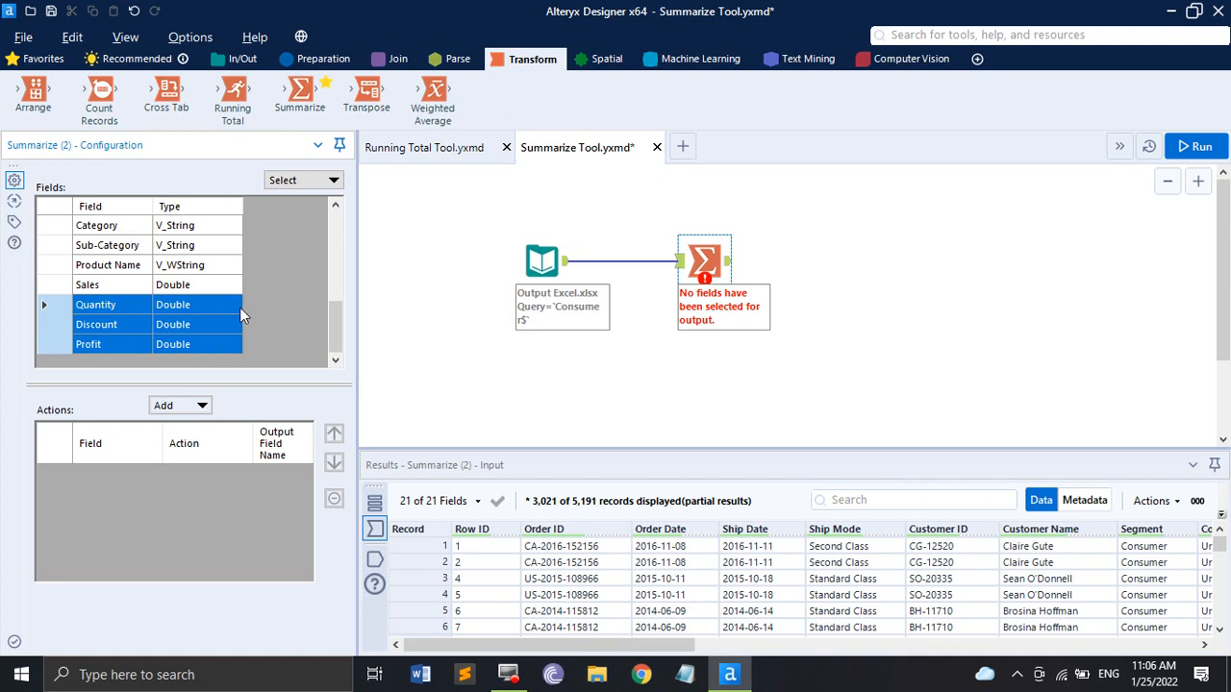
Use the bulk selection options to select all numeric fields in the Summarize tool's field list.
click(331, 181)
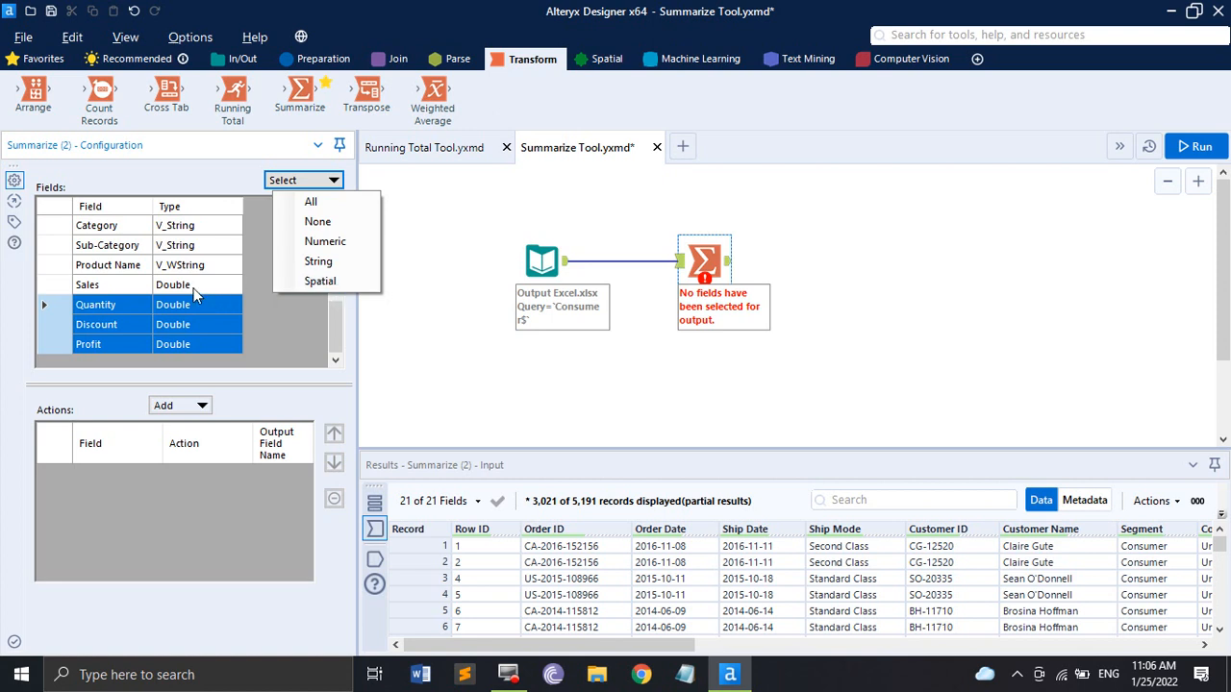
scroll(197, 298, up, 5)
click(277, 333)
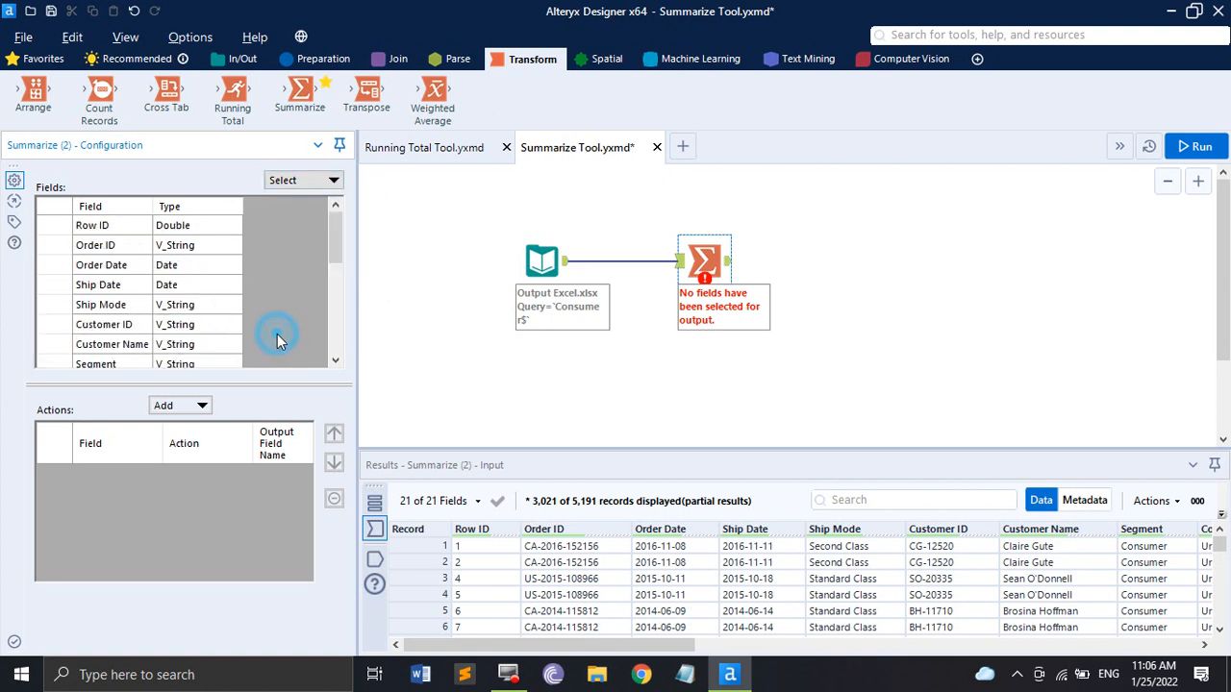
scroll(236, 319, down, 3)
scroll(236, 319, up, 4)
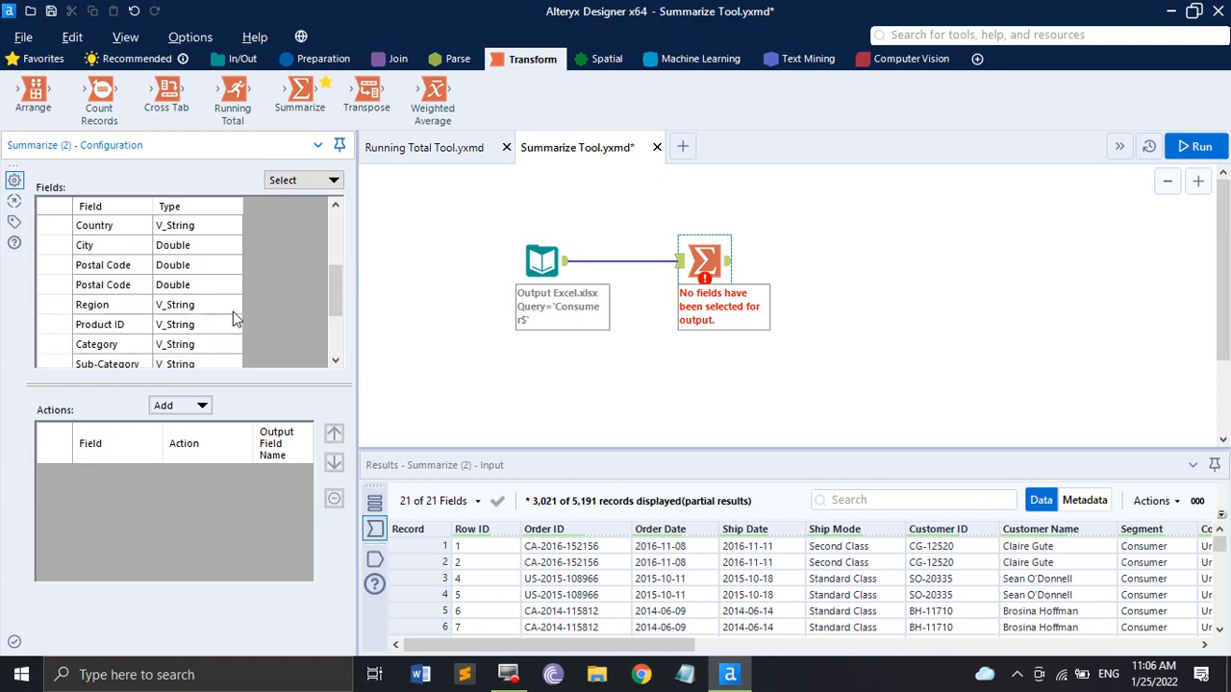
click(310, 179)
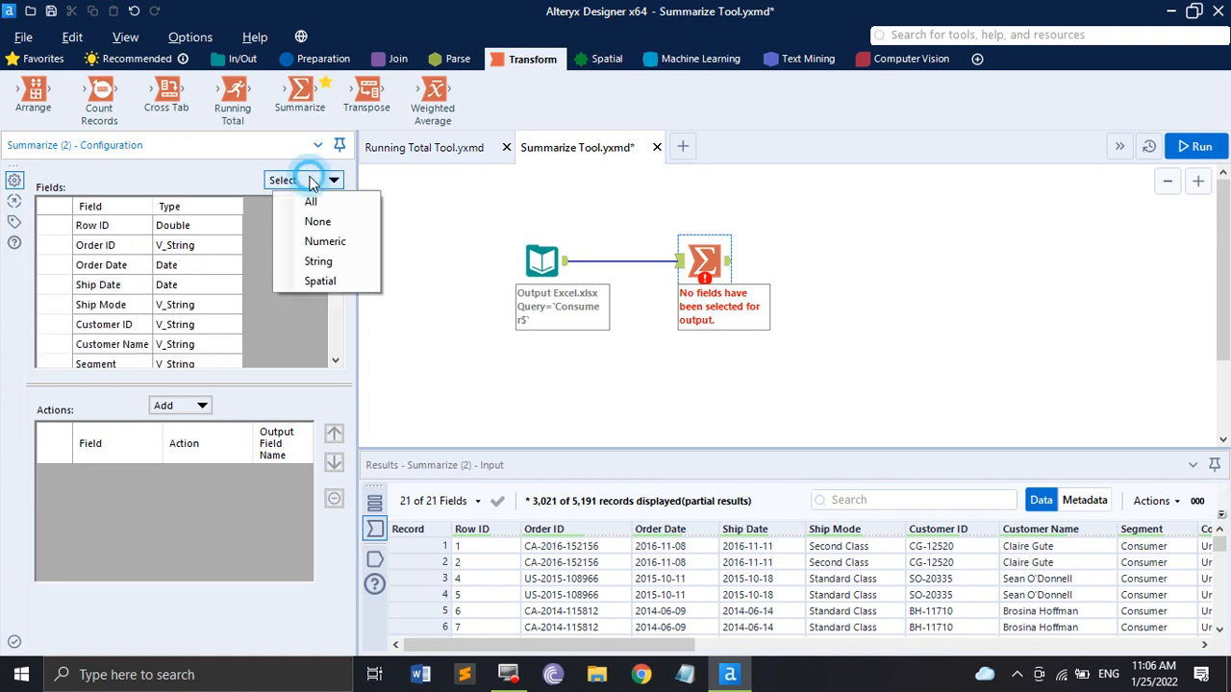
click(317, 225)
scroll(239, 273, down, 4)
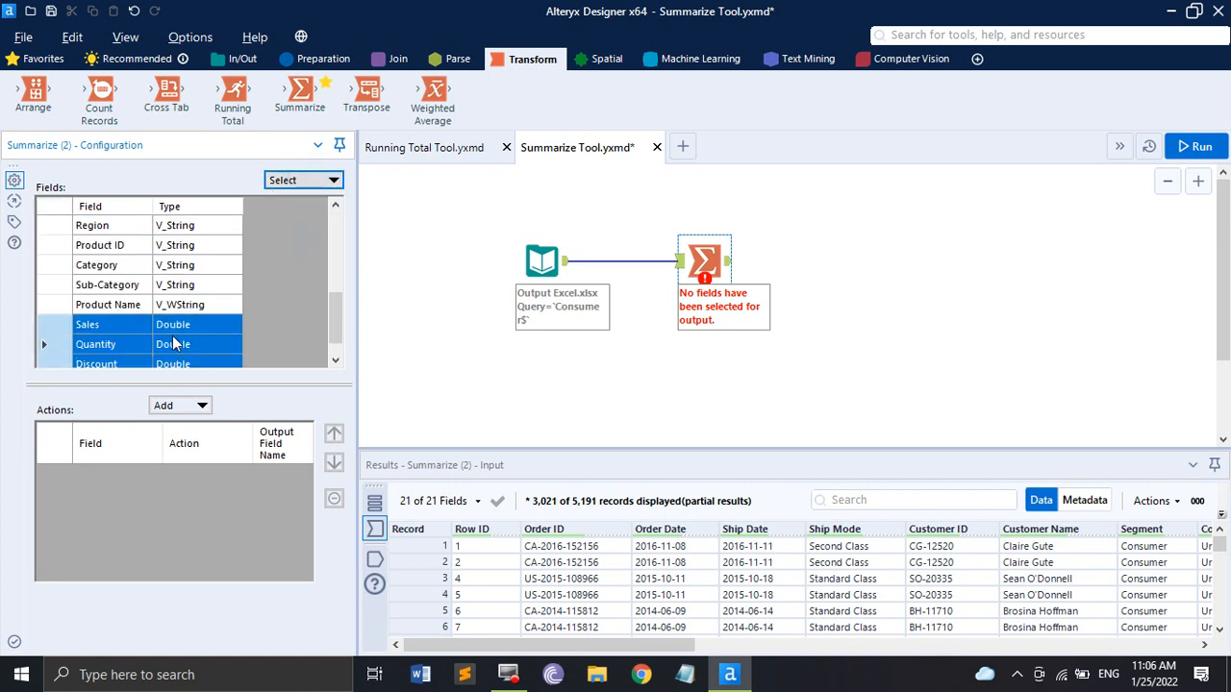
scroll(122, 352, down, 1)
scroll(266, 293, up, 5)
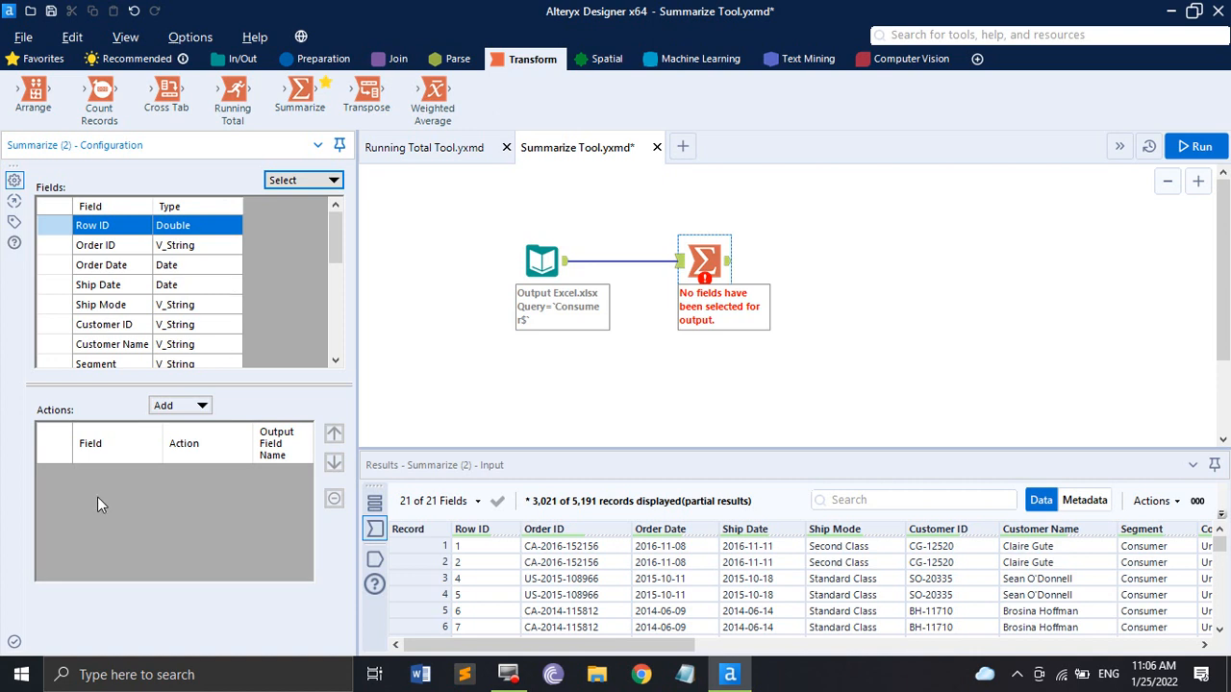
Look through the actions the Summarize tool can add, including the numeric and spatial ones.
click(165, 406)
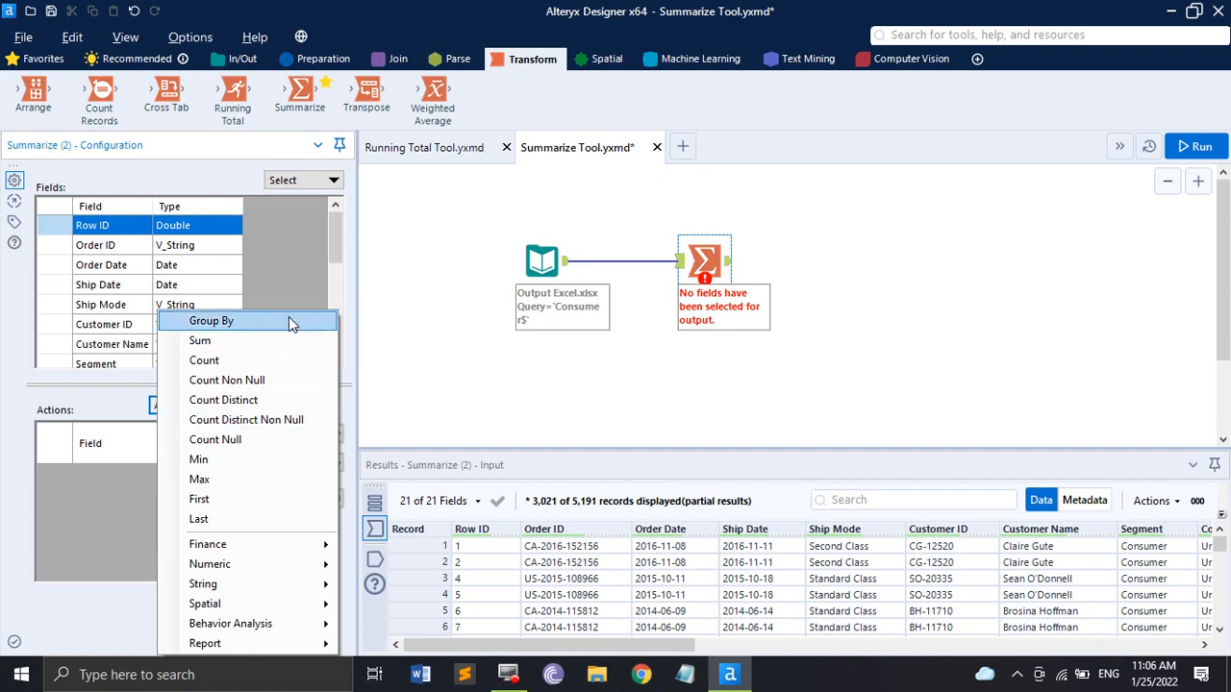
mouse_move(268, 552)
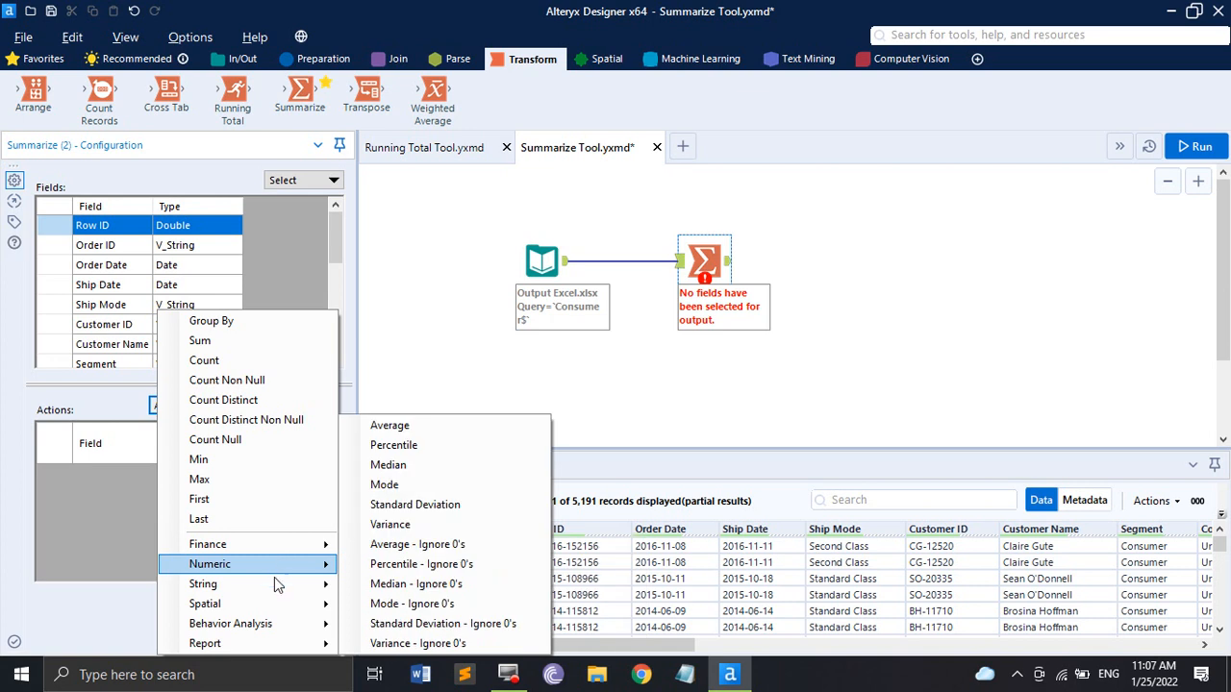
mouse_move(276, 591)
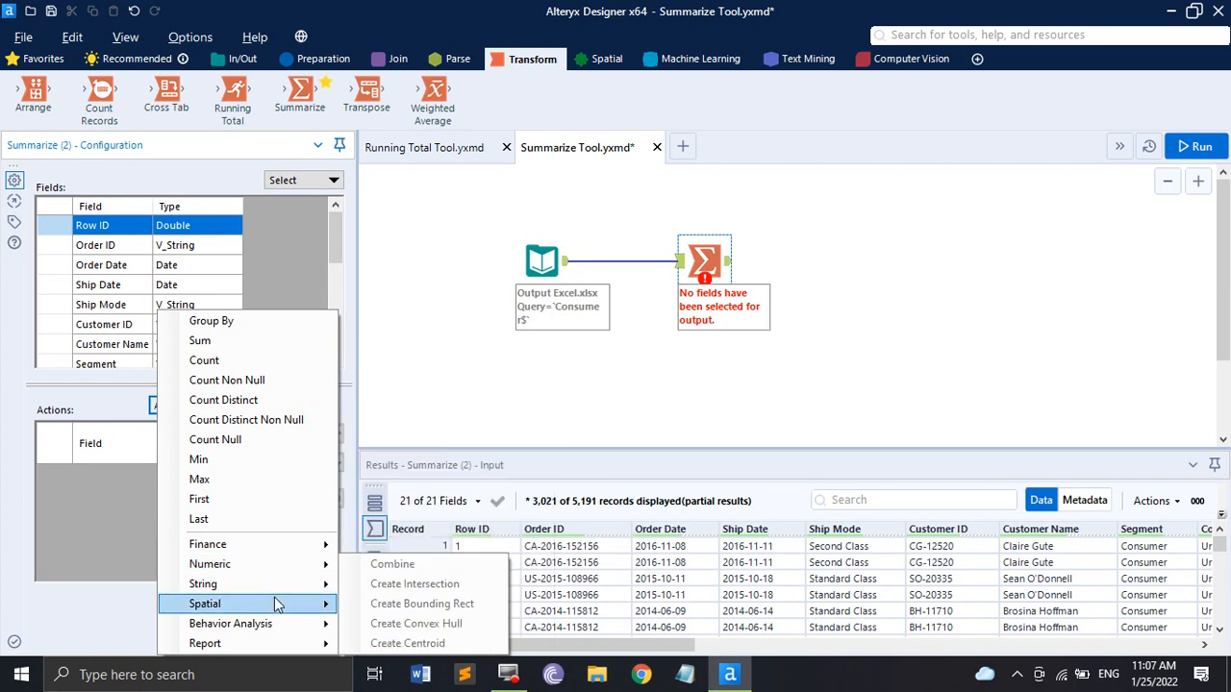
mouse_move(284, 635)
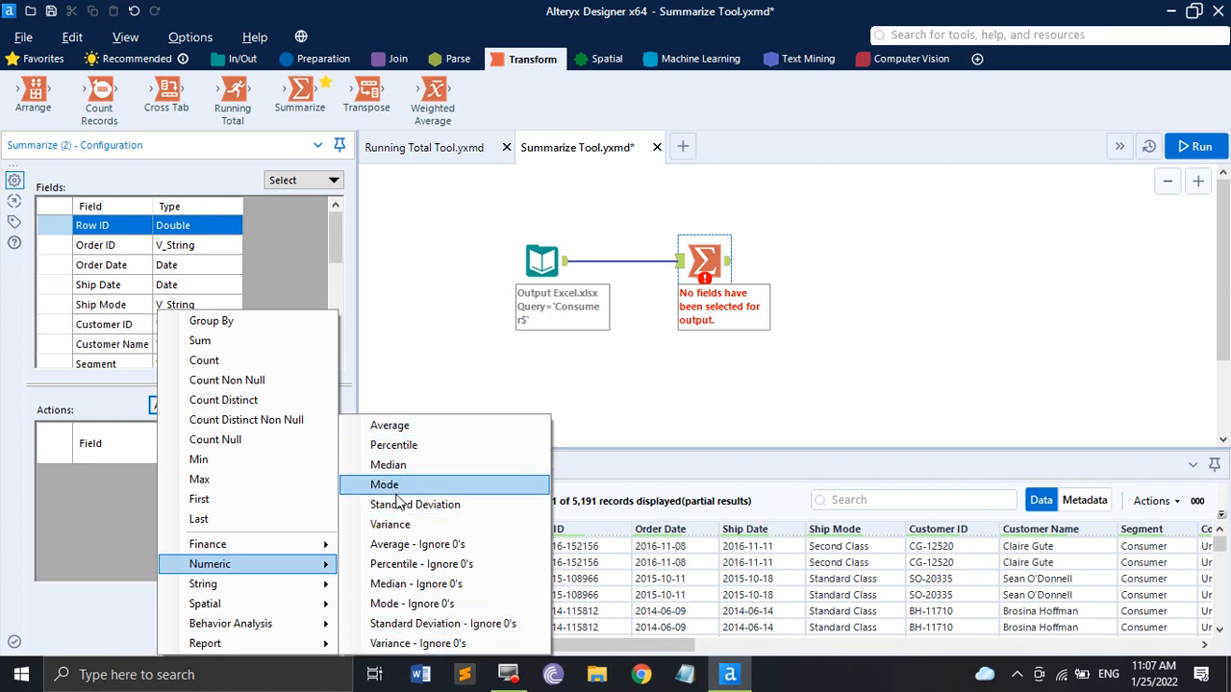
click(258, 256)
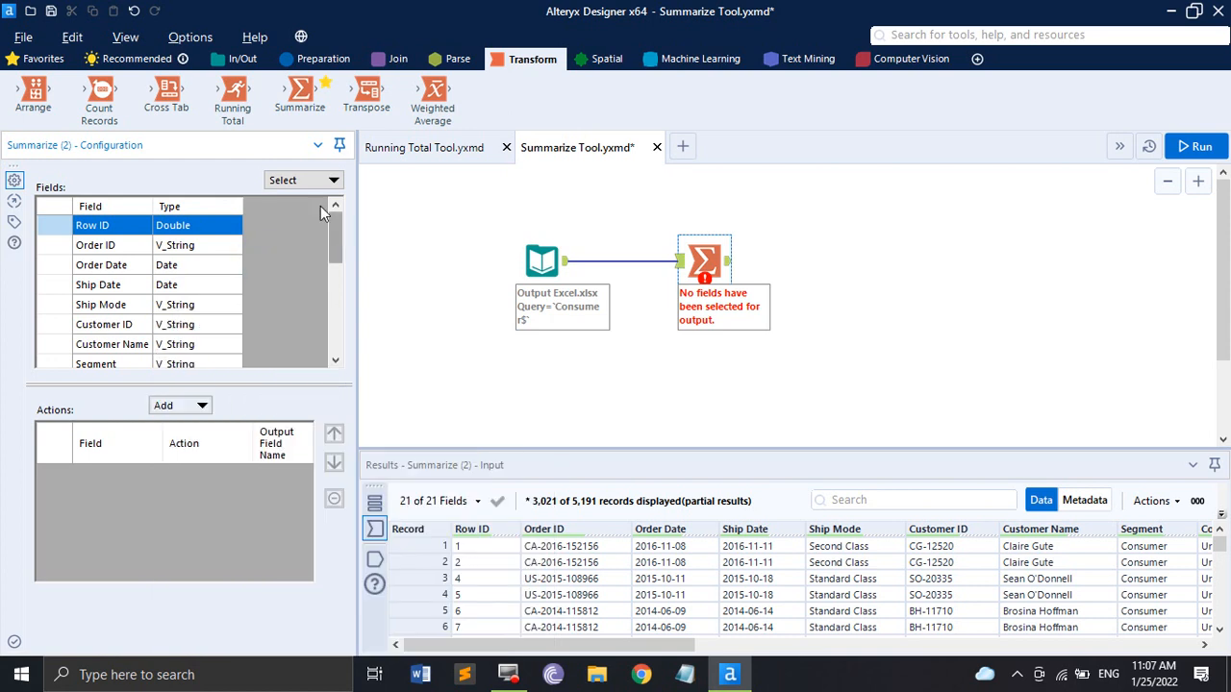
Clear the Summarize field selection and review the bulk selection options.
click(306, 180)
click(313, 220)
click(275, 291)
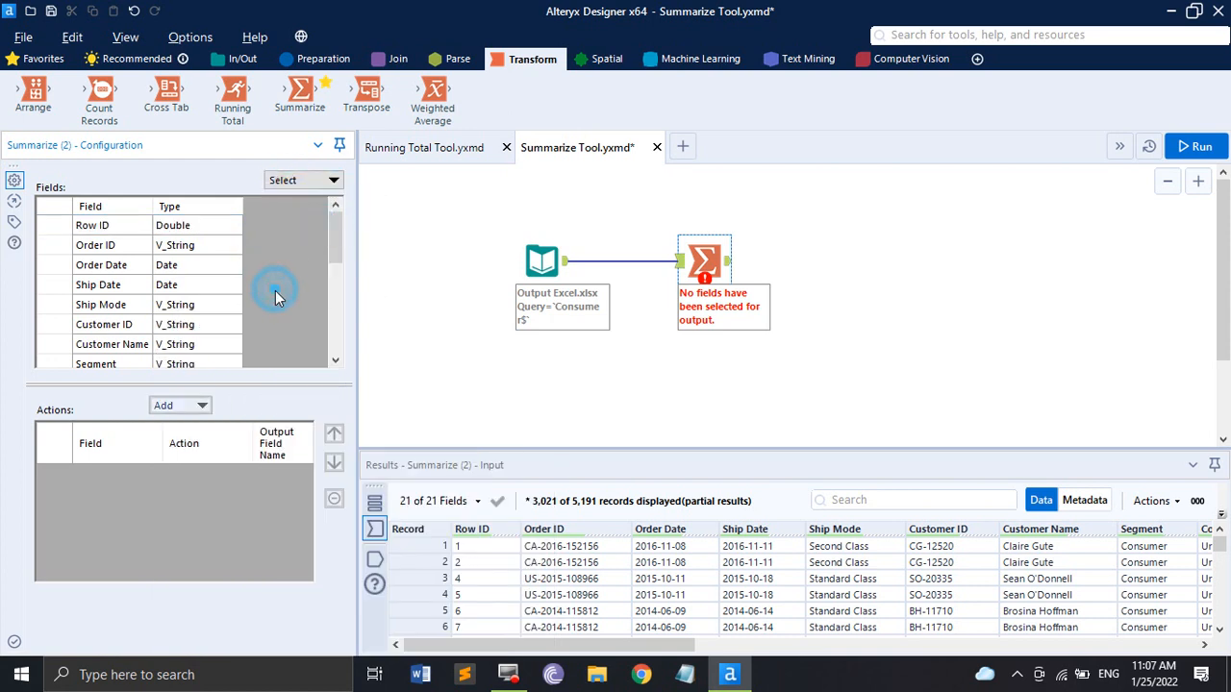
scroll(275, 290, down, 5)
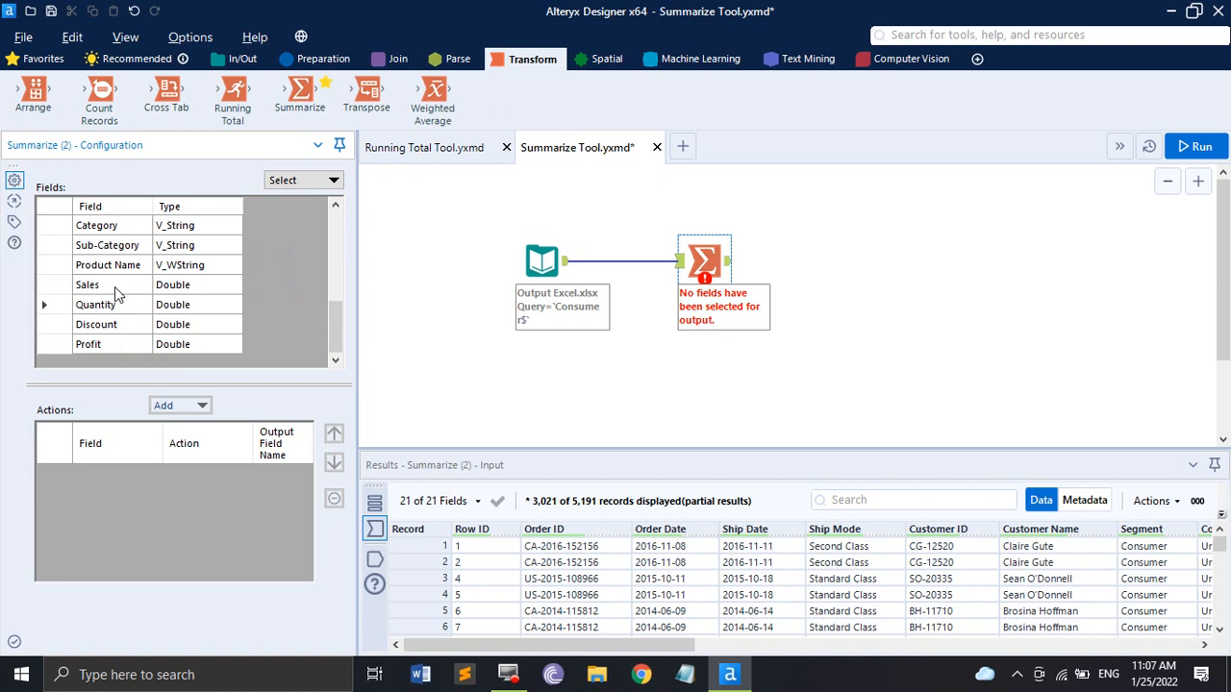
scroll(244, 243, up, 5)
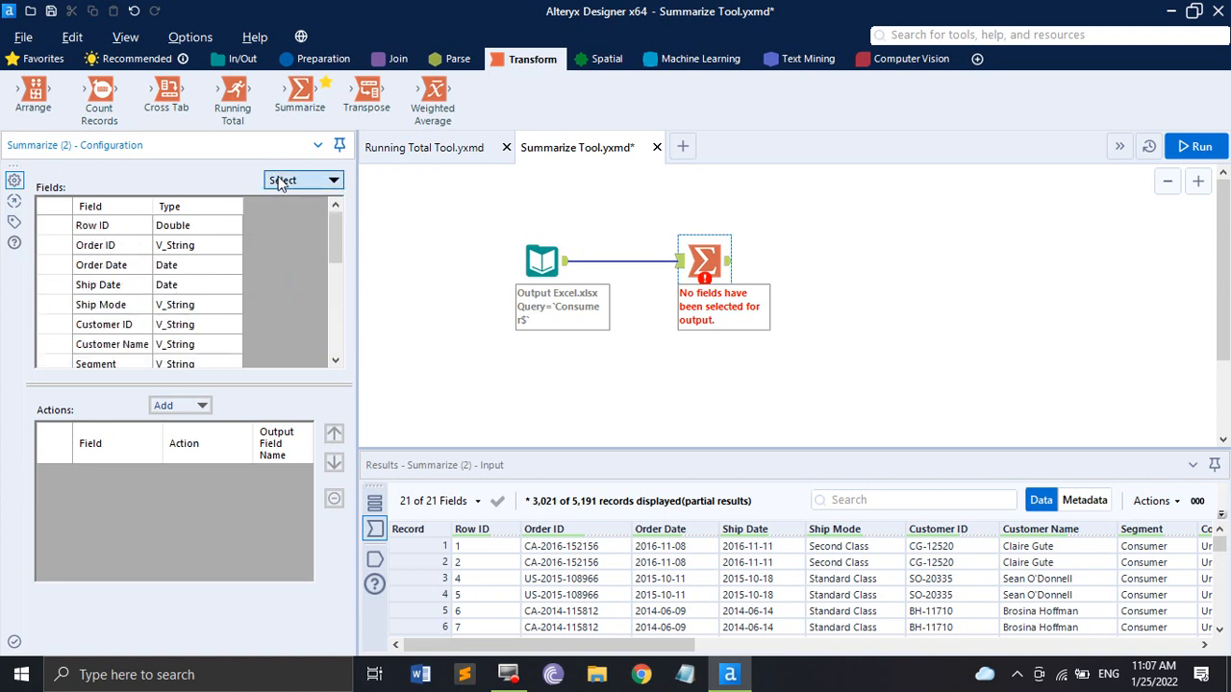
click(306, 180)
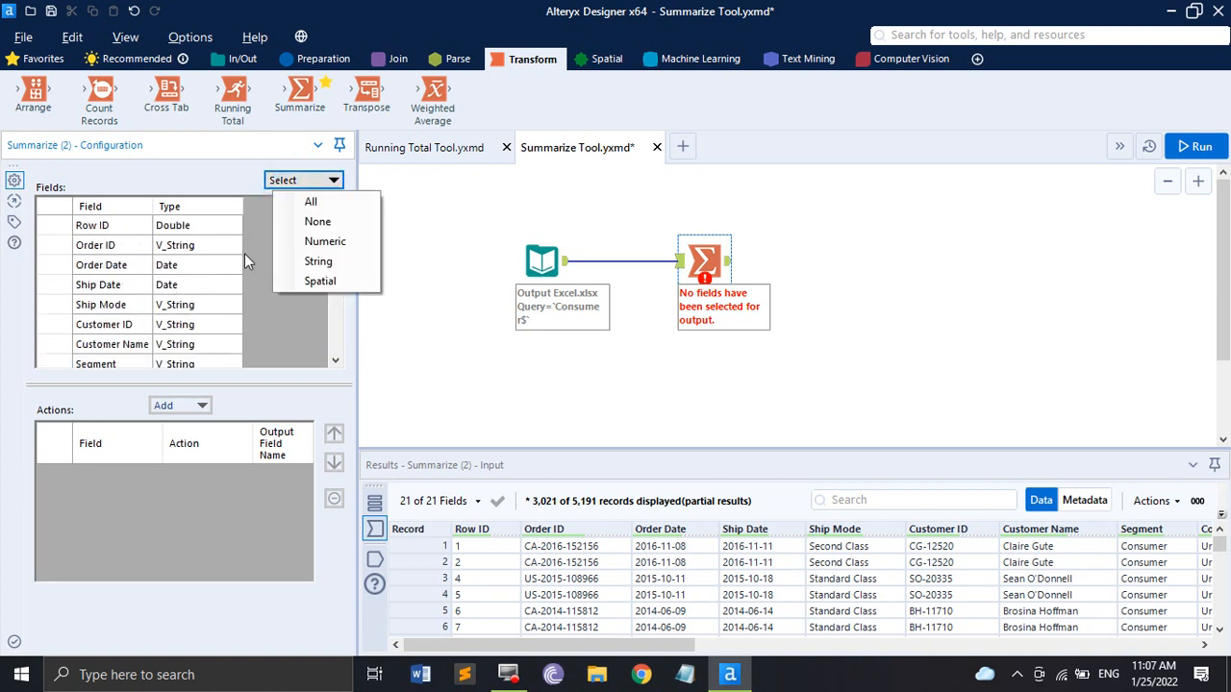
click(262, 312)
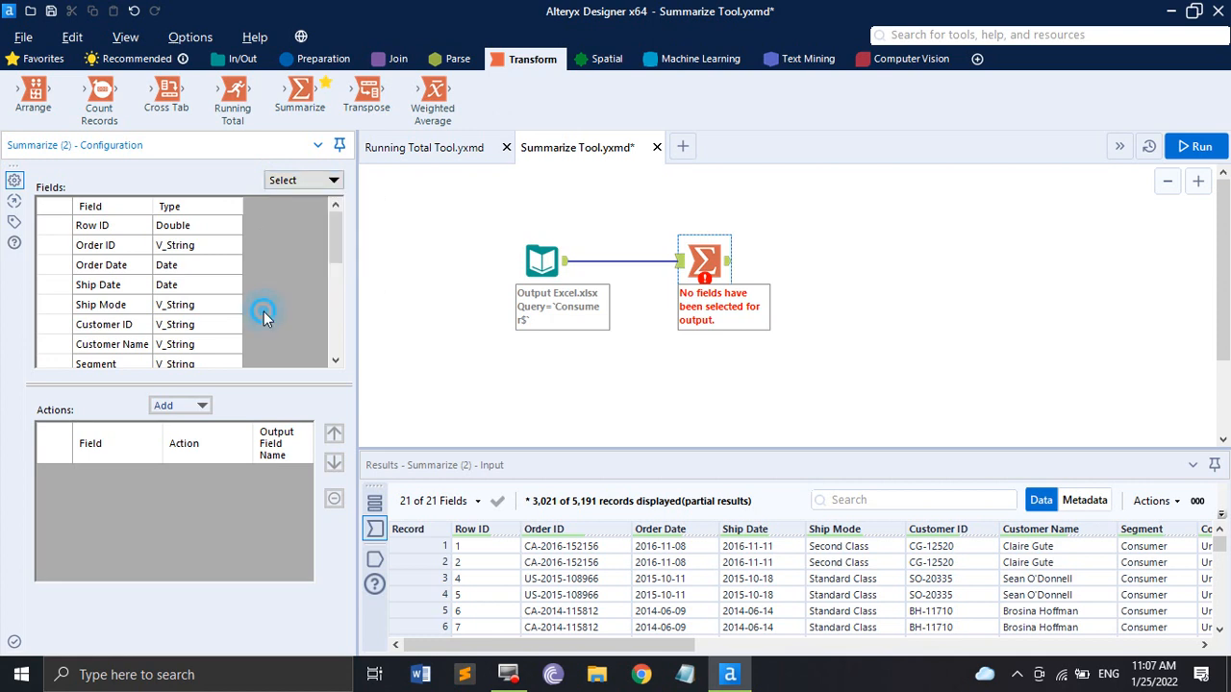
Select the Sales, Quantity, Discount and Profit fields and add the numeric Percentile action for them.
scroll(265, 314, down, 5)
click(107, 292)
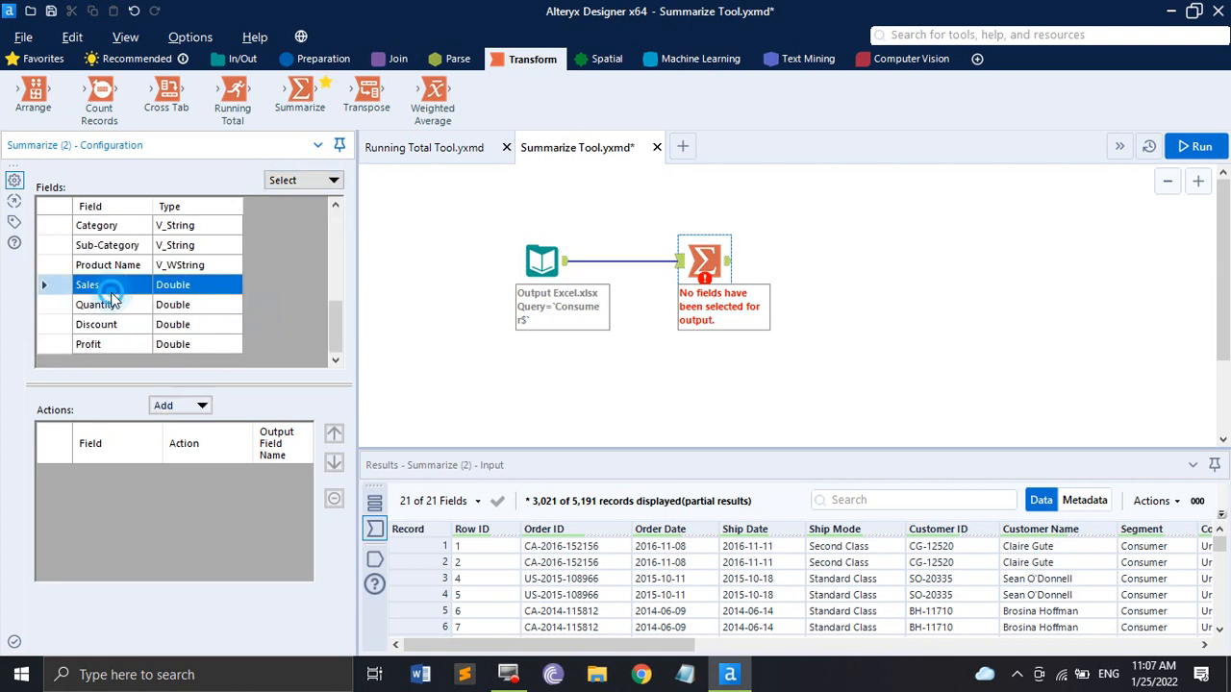
shift+click(121, 346)
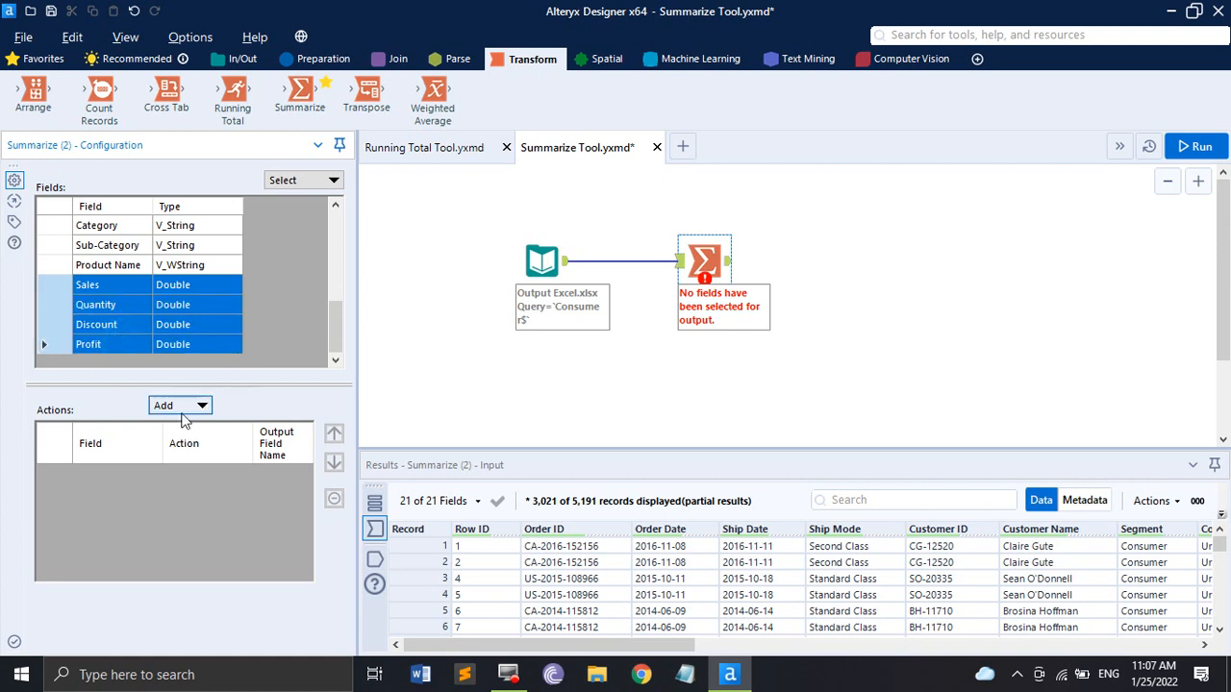
click(179, 408)
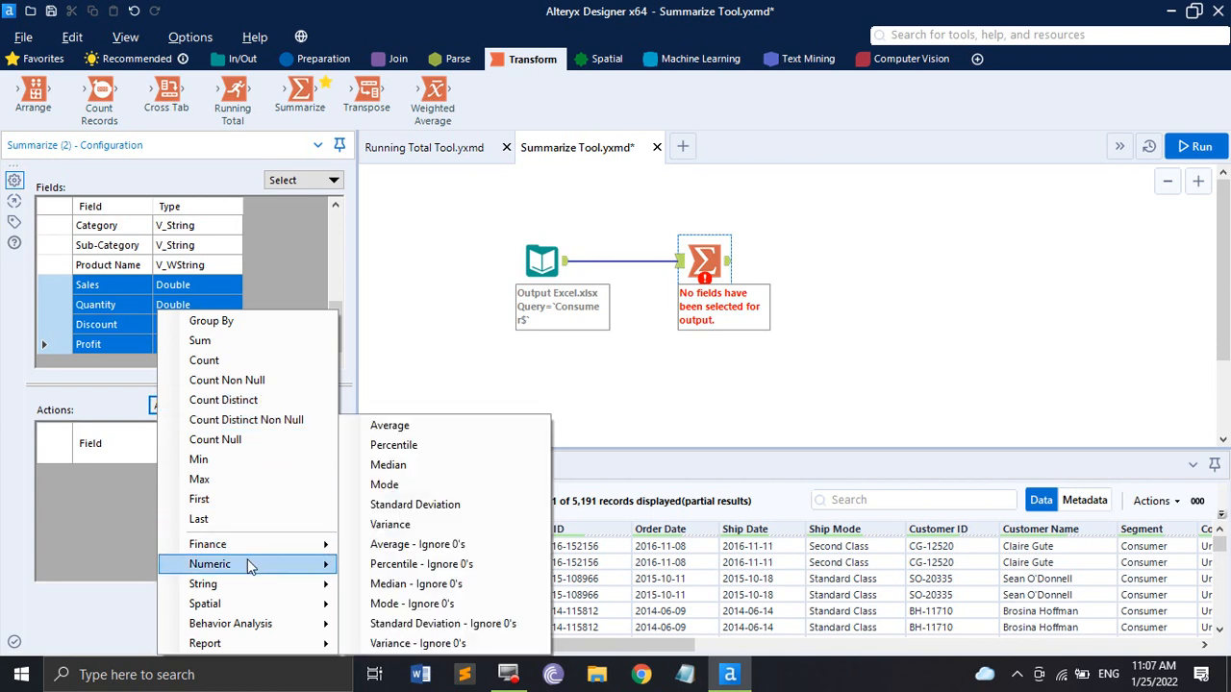
click(418, 446)
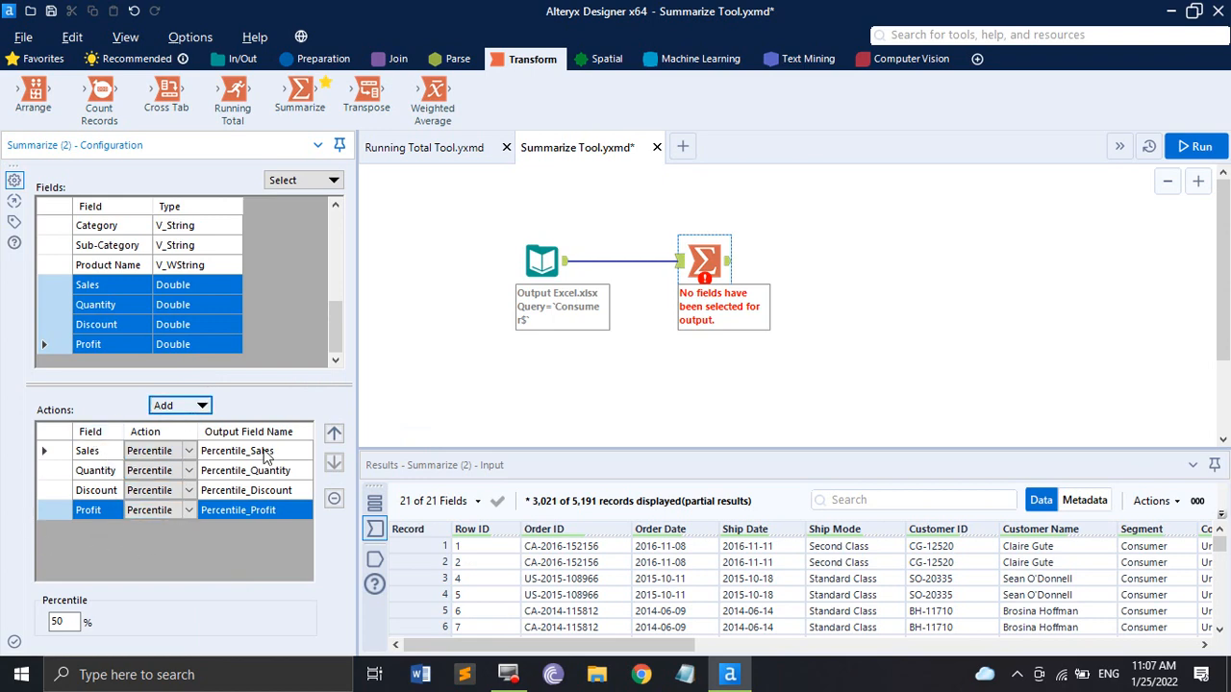
Change the summarize action of the Sales field to Max.
click(286, 515)
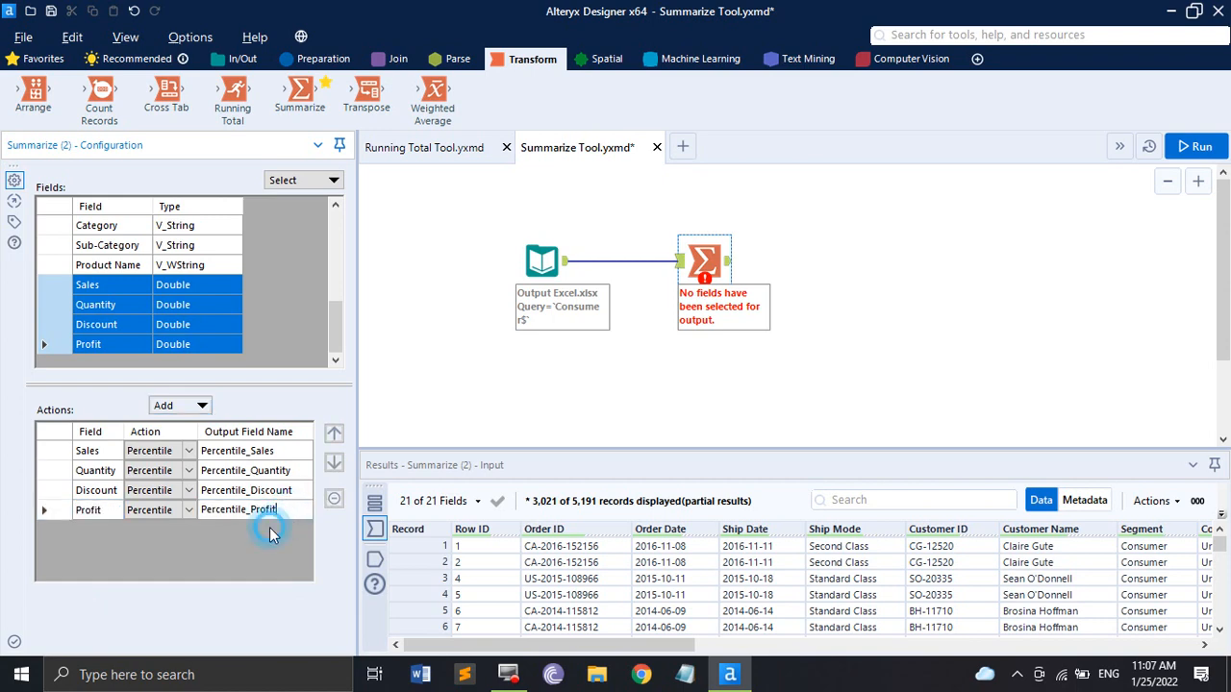
click(193, 452)
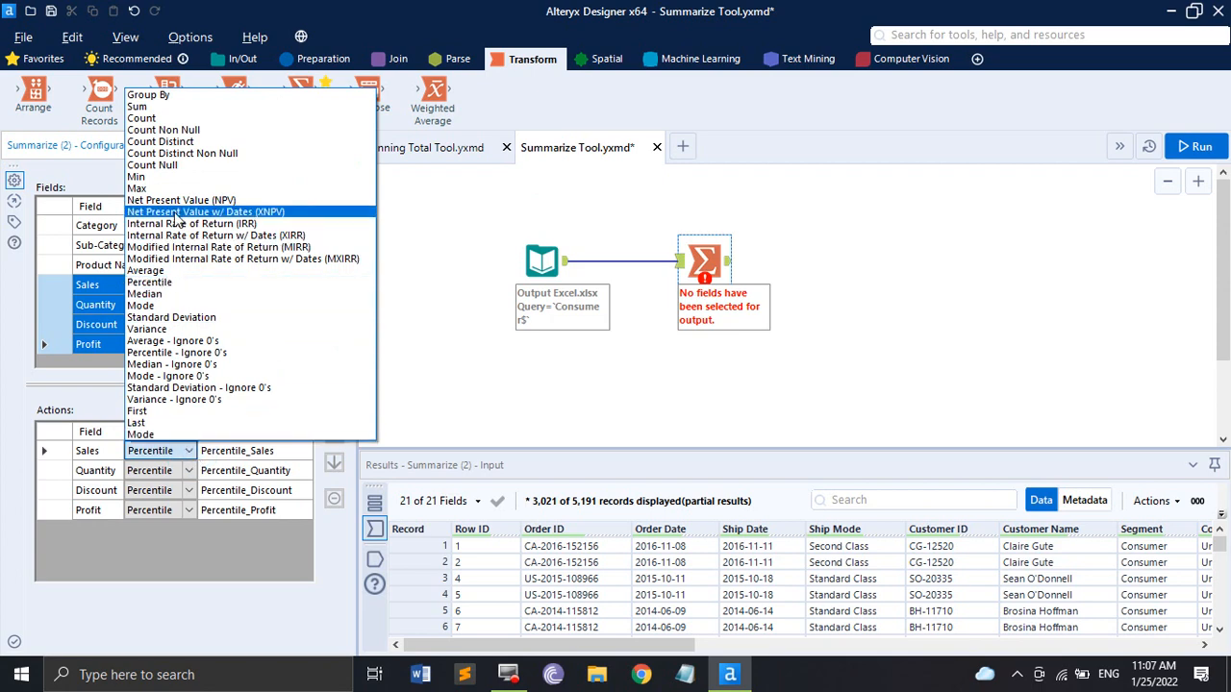
click(154, 189)
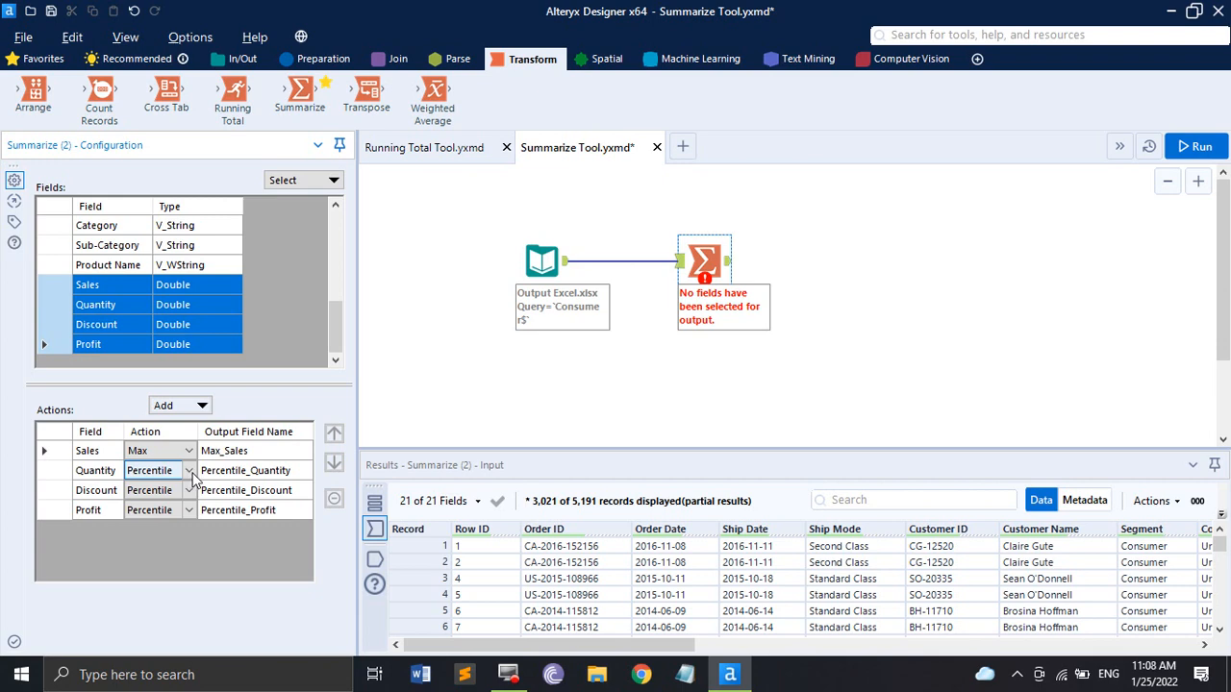
Set the summarize actions to Min for Quantity and Sum for Profit, keeping Percentile for Discount.
click(190, 471)
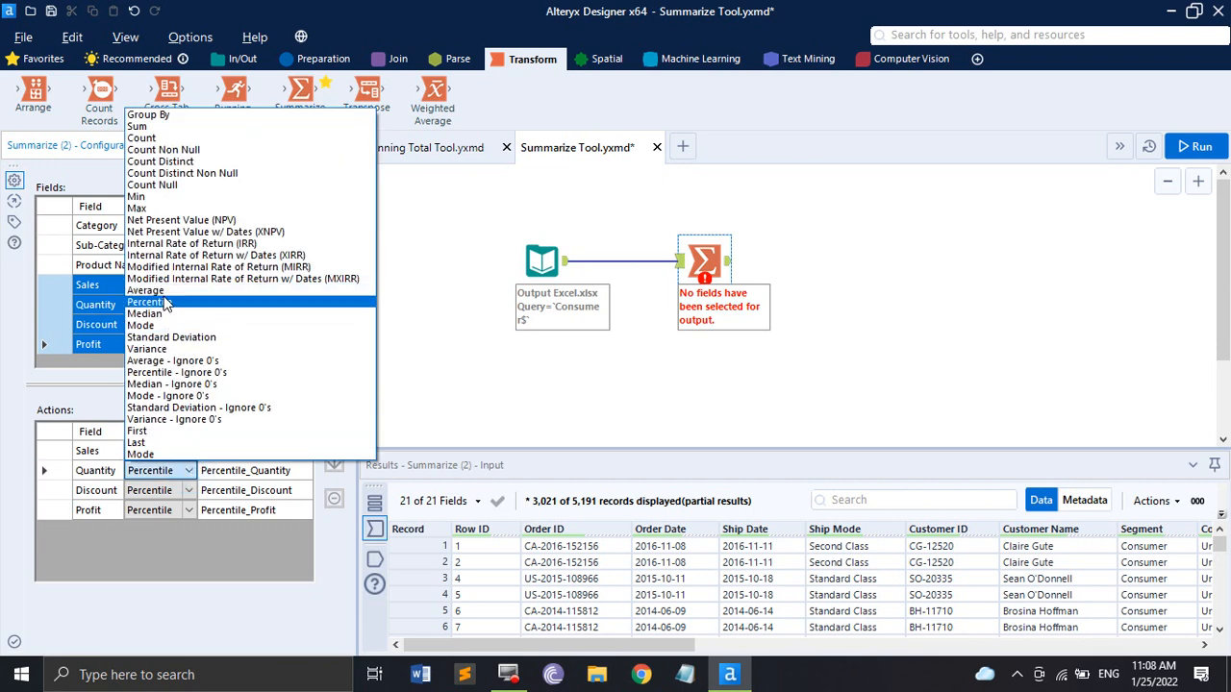
click(156, 302)
click(191, 491)
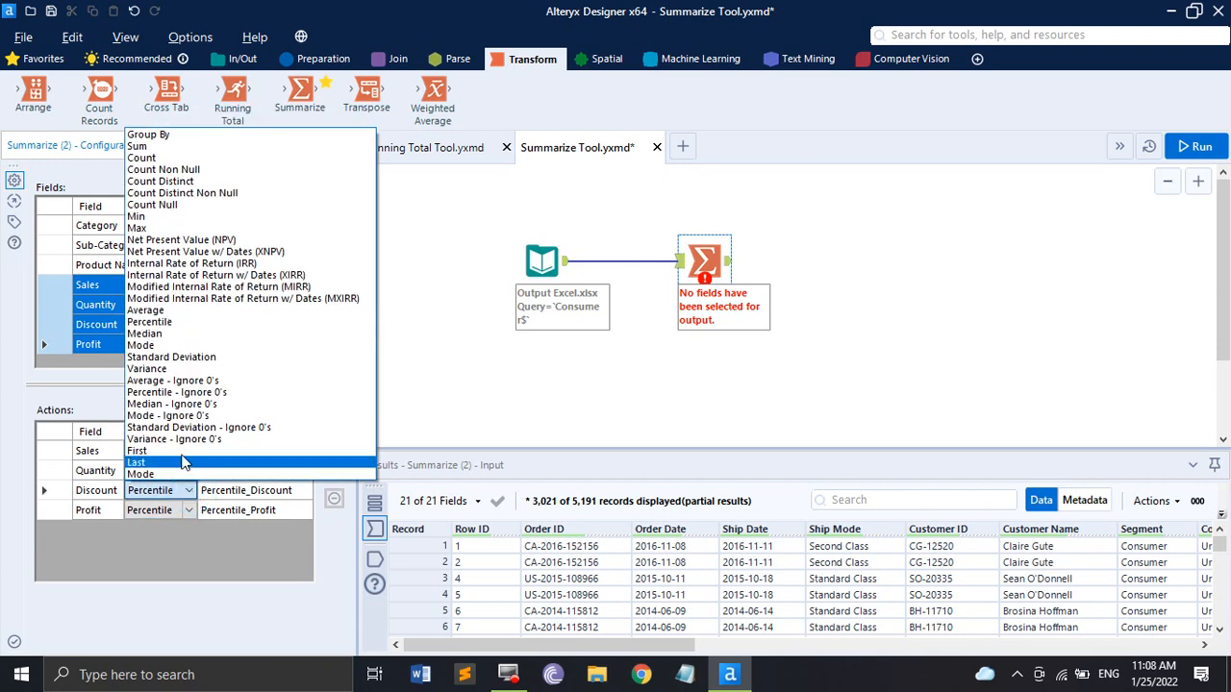
click(168, 322)
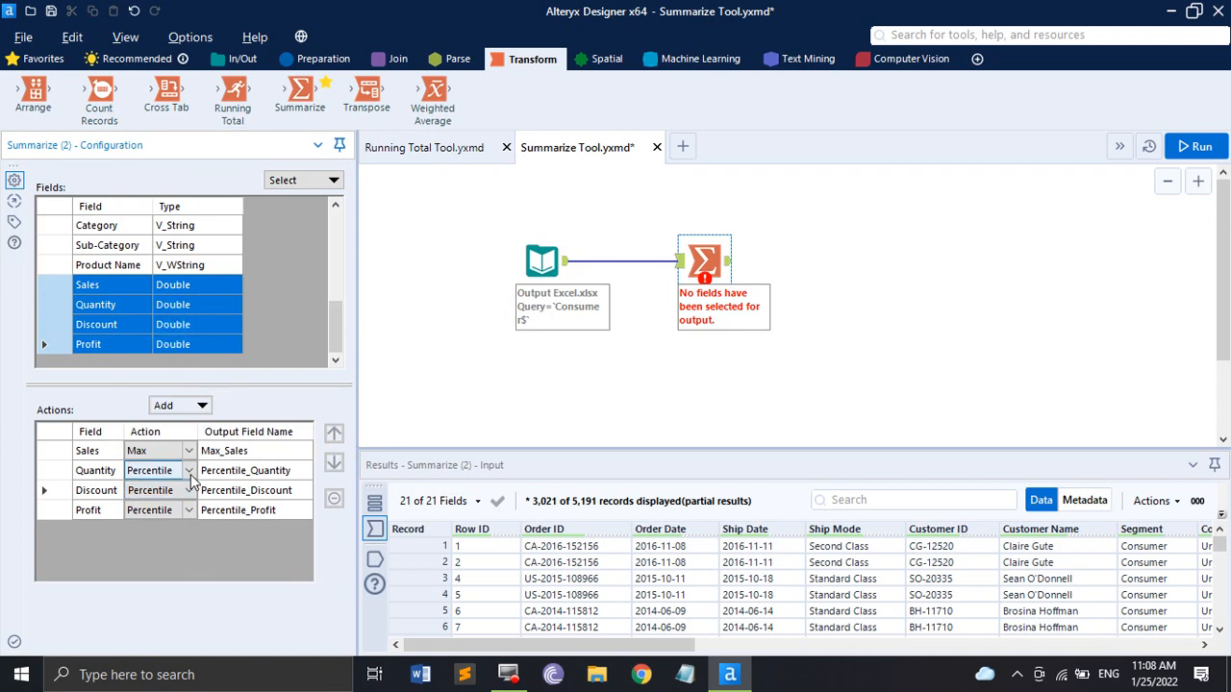
click(190, 471)
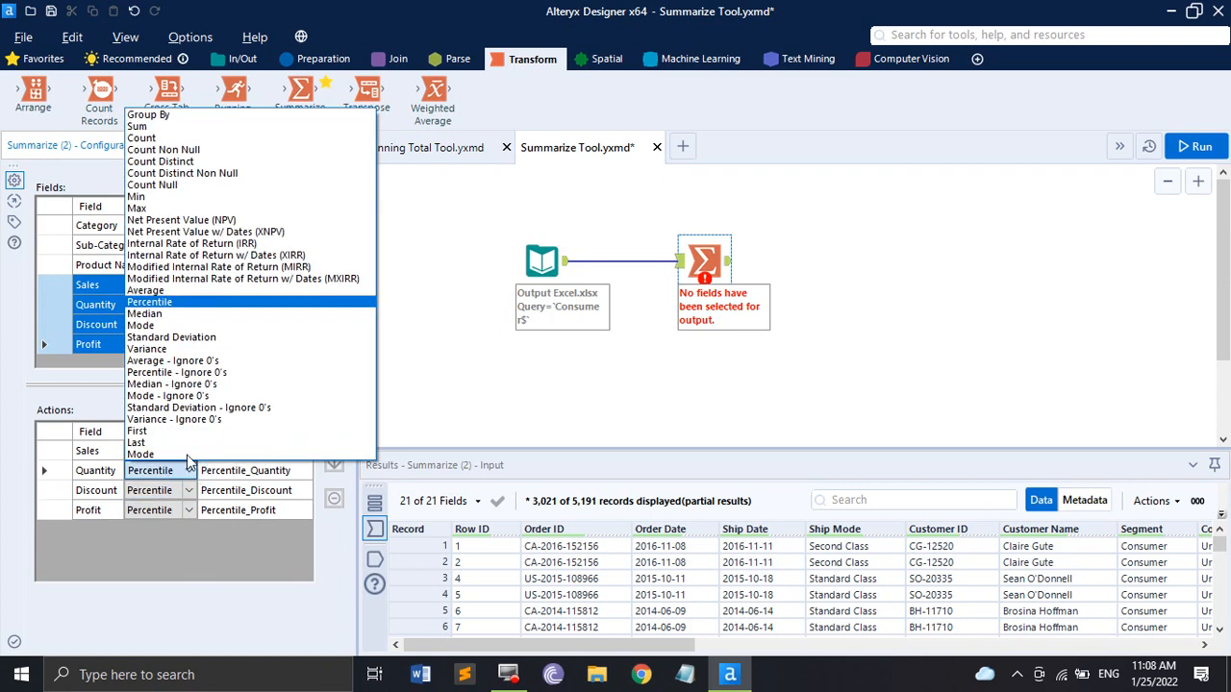
click(139, 196)
click(190, 511)
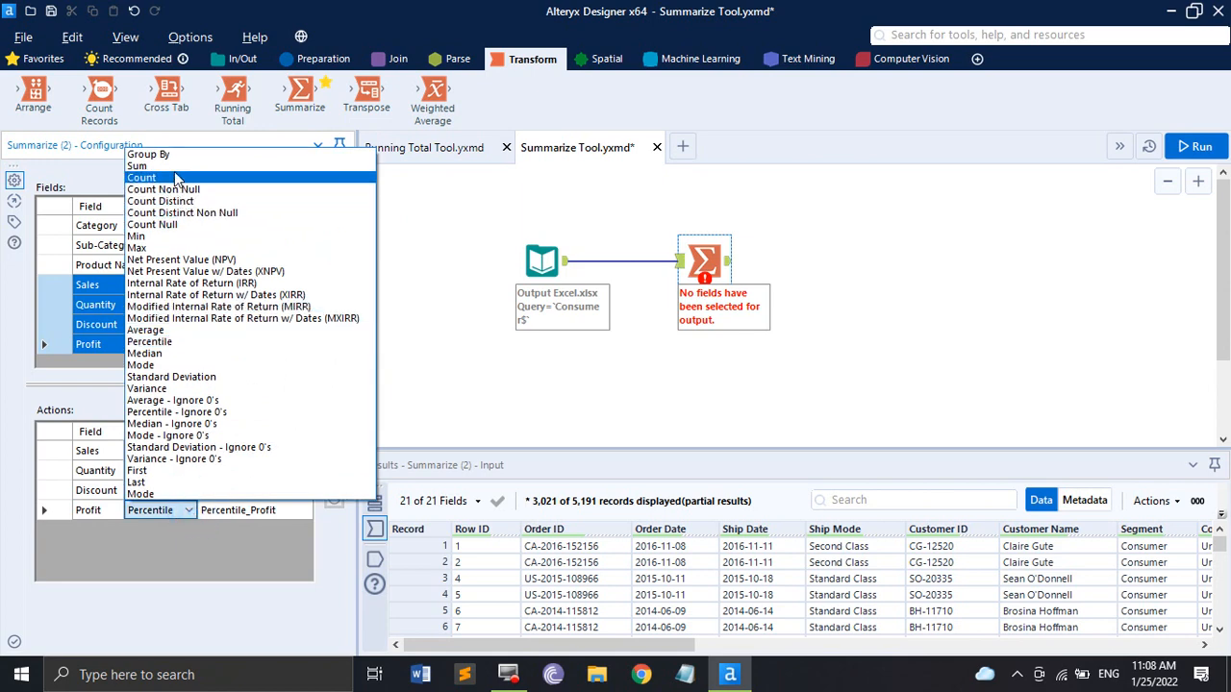
click(176, 166)
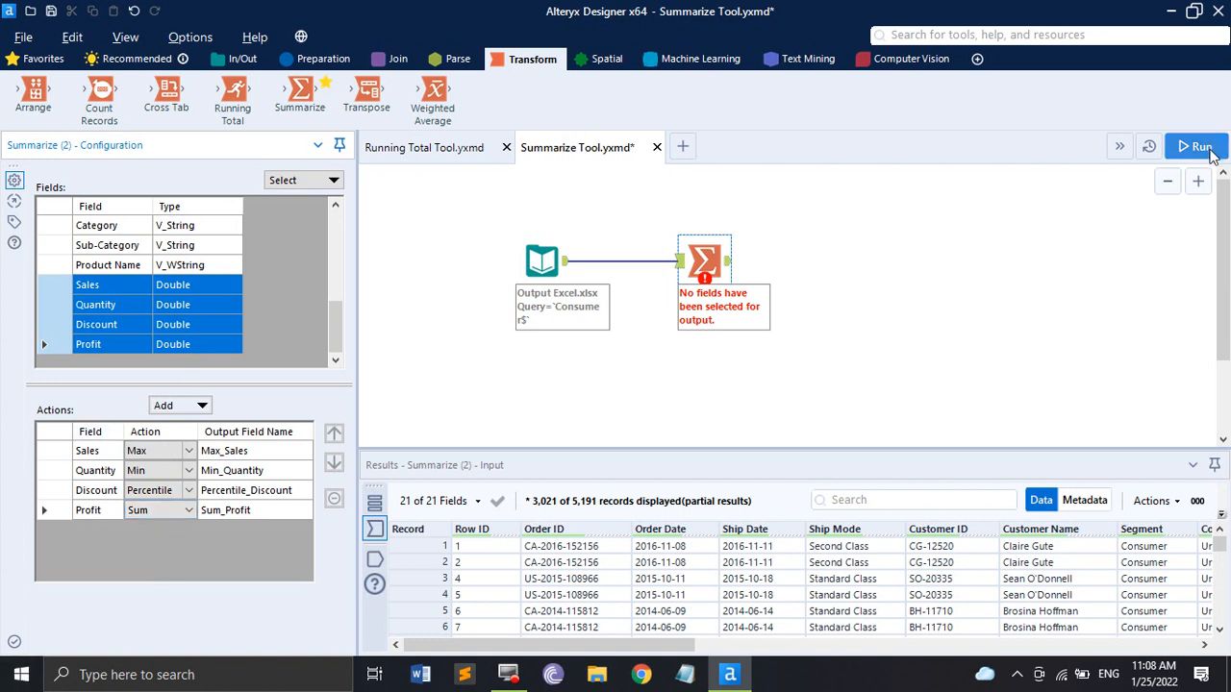
Run the workflow and show the Summarize tool's output data.
click(1199, 147)
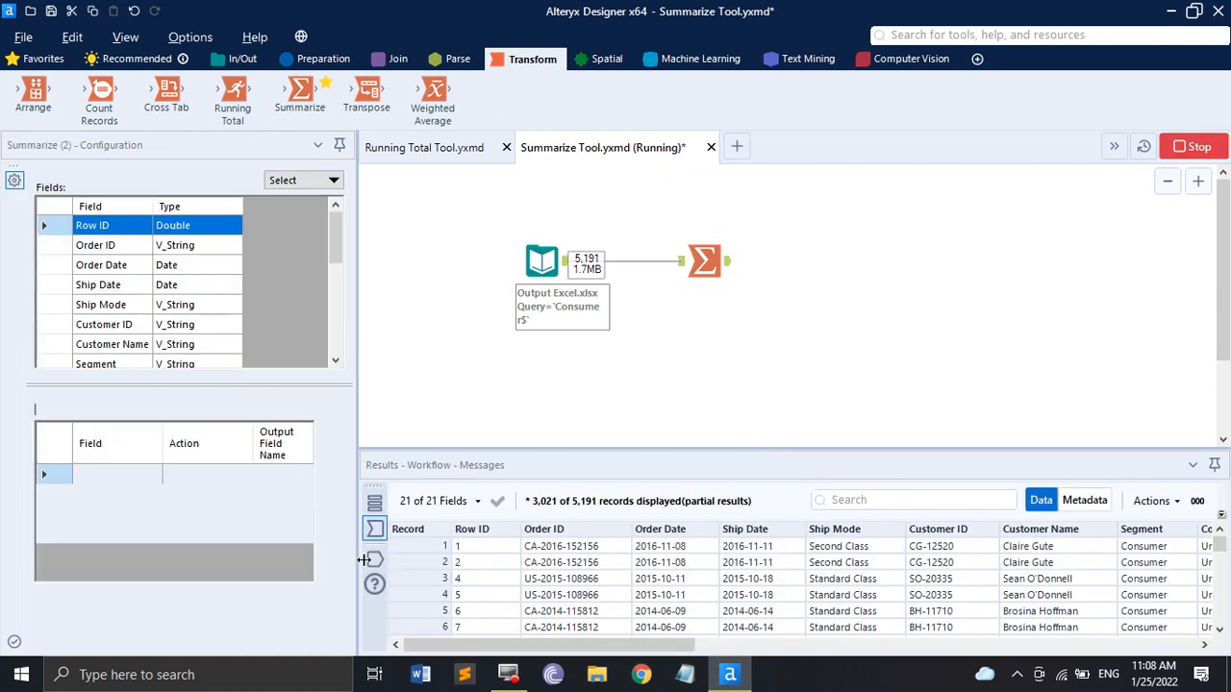
click(375, 560)
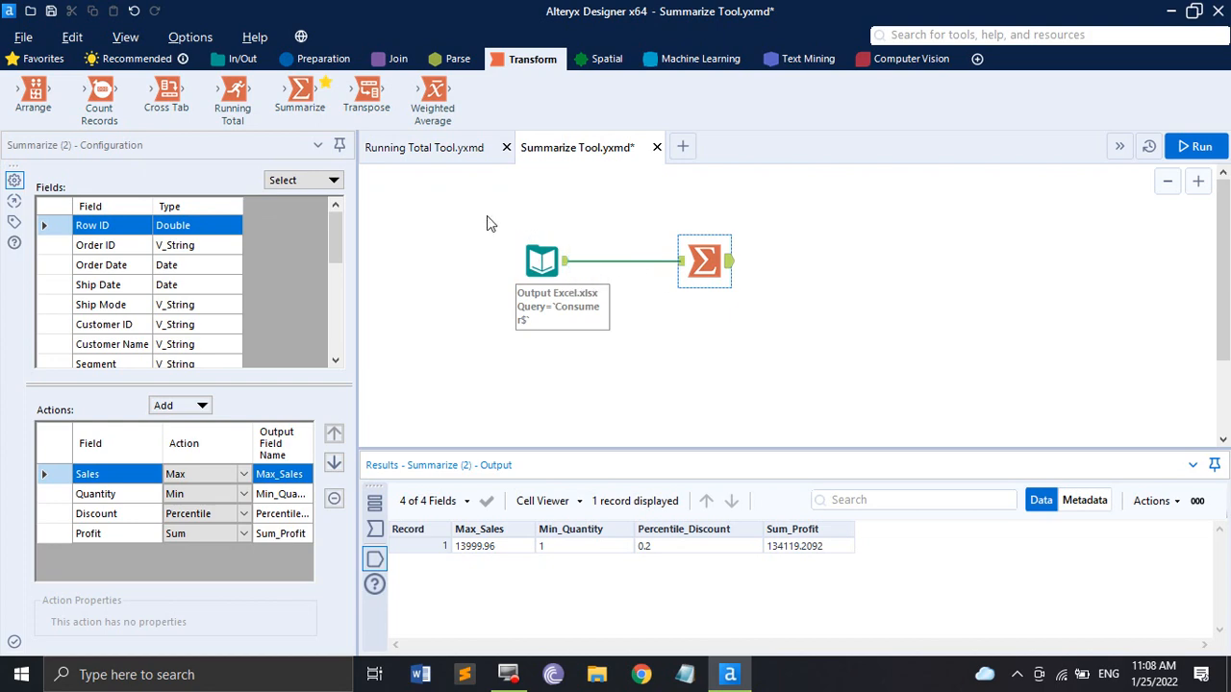
Copy the connected Output Excel.xlsx input and Summarize tools into a new workflow.
drag(471, 221, 798, 316)
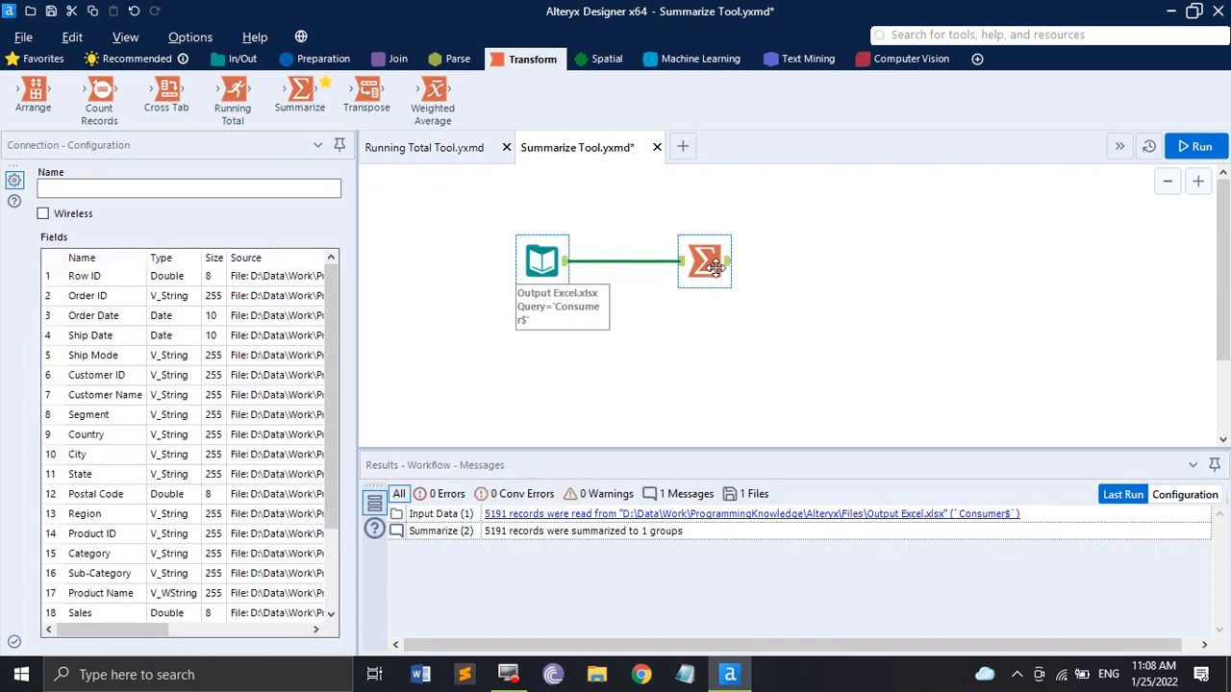
right_click(718, 271)
click(766, 299)
click(685, 147)
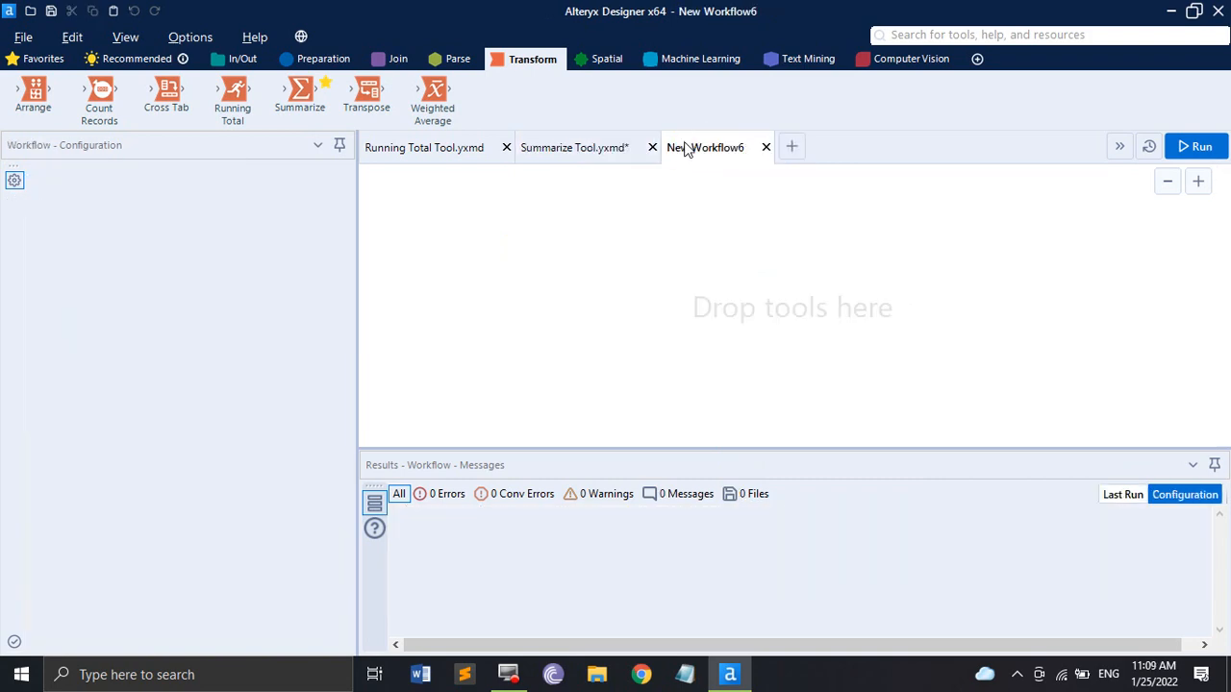
key(ctrl+v)
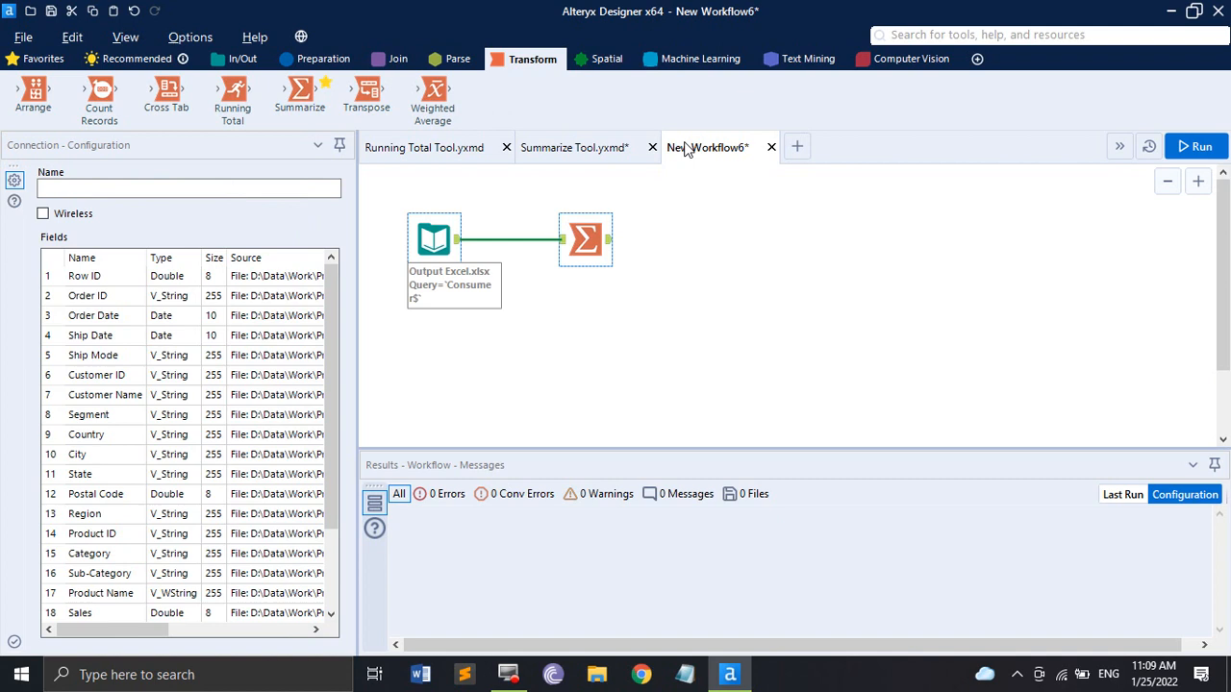
click(598, 334)
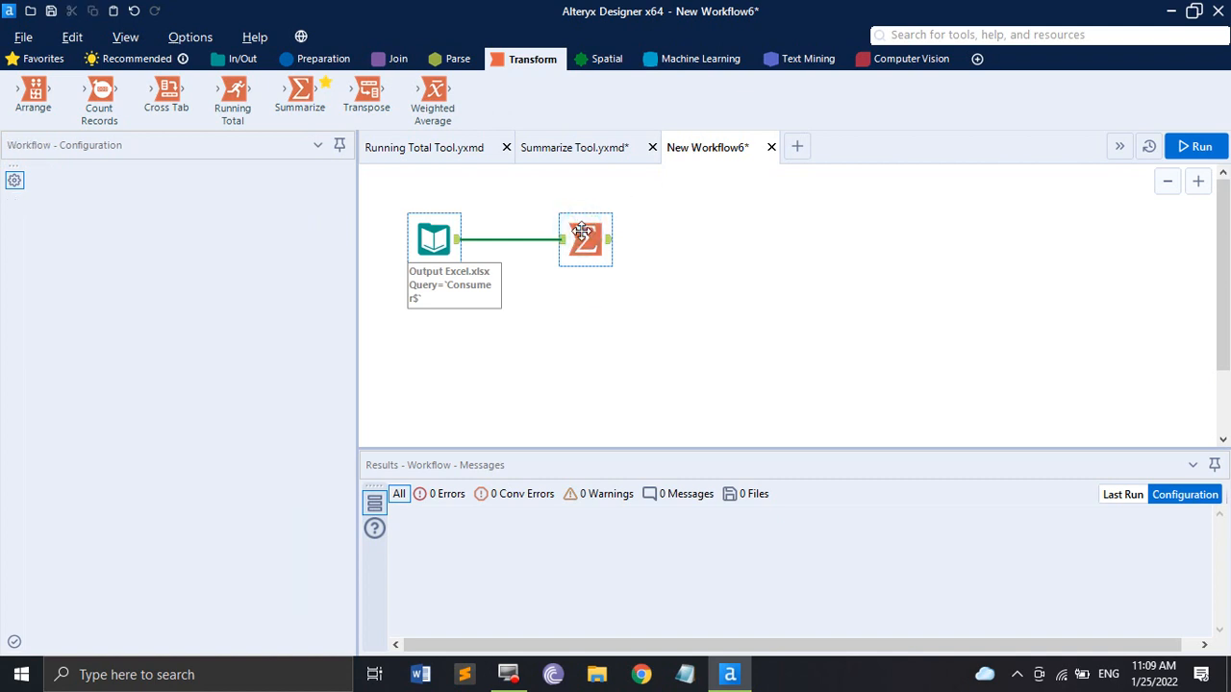
Select all string fields in the copied Summarize tool and add the Count action for them.
click(584, 239)
click(332, 180)
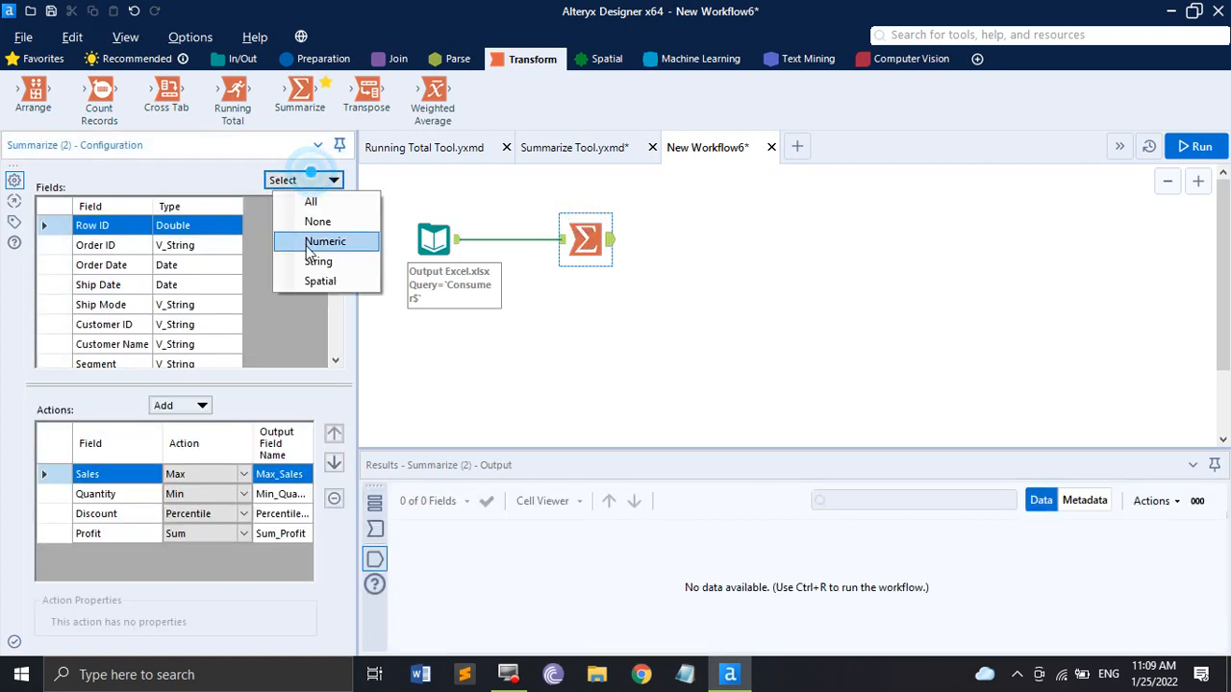
click(317, 263)
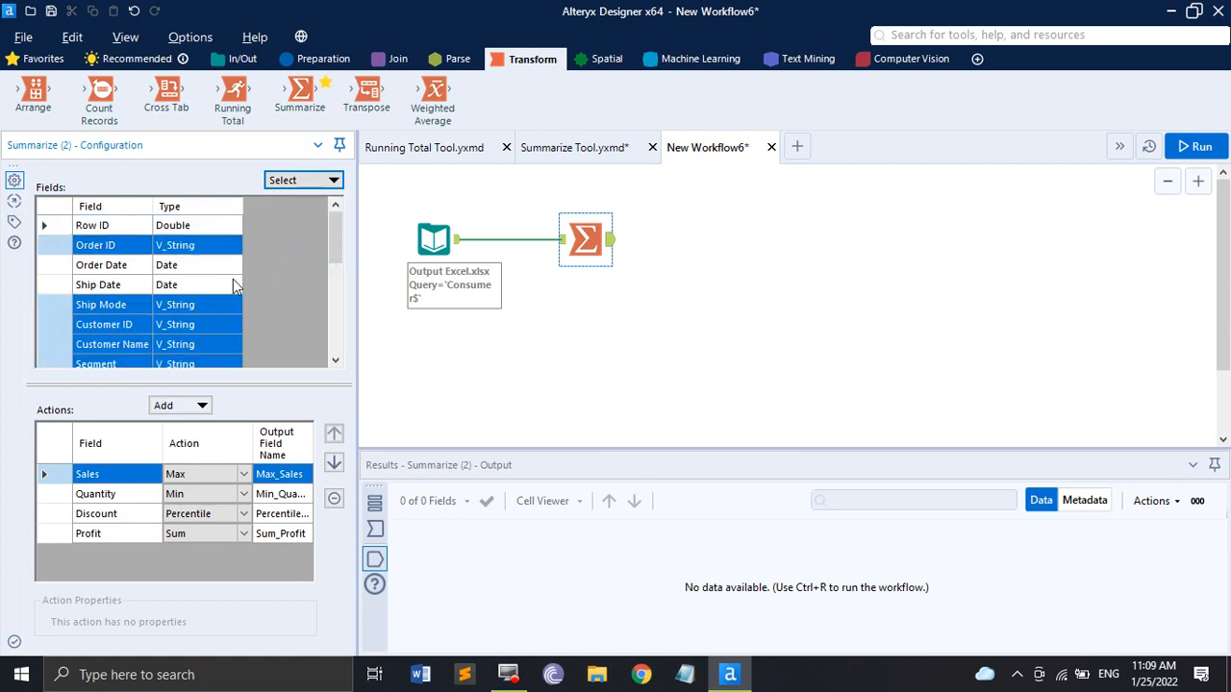
scroll(265, 284, down, 5)
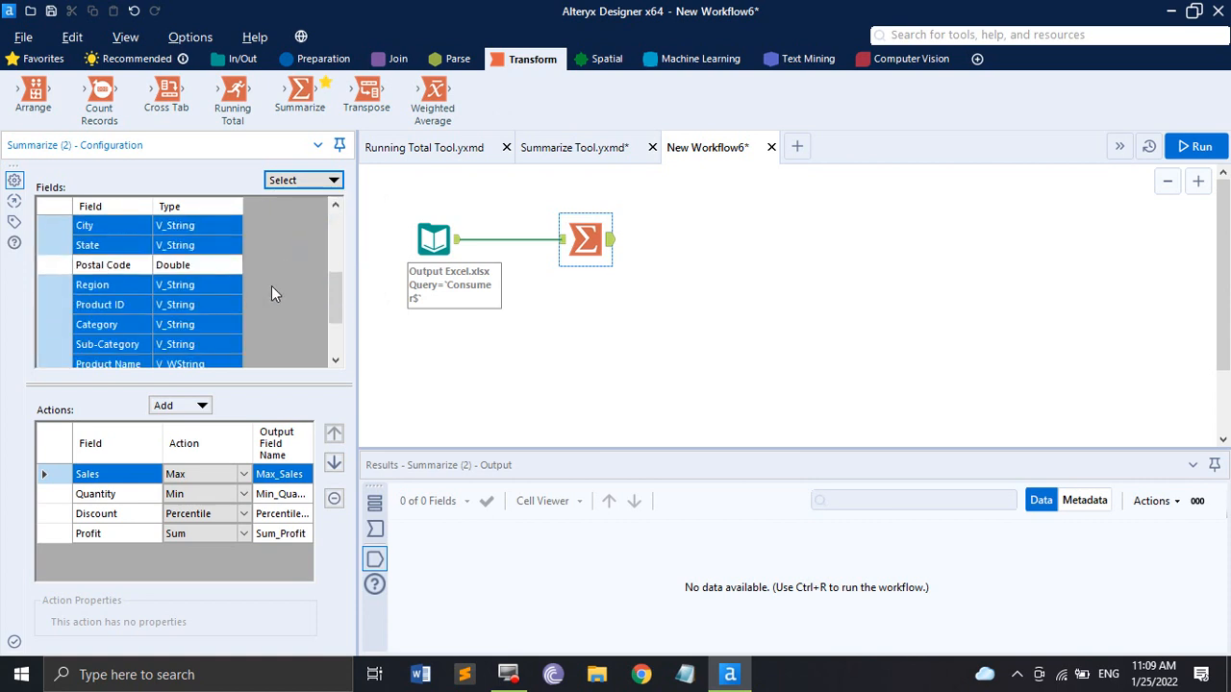
click(179, 407)
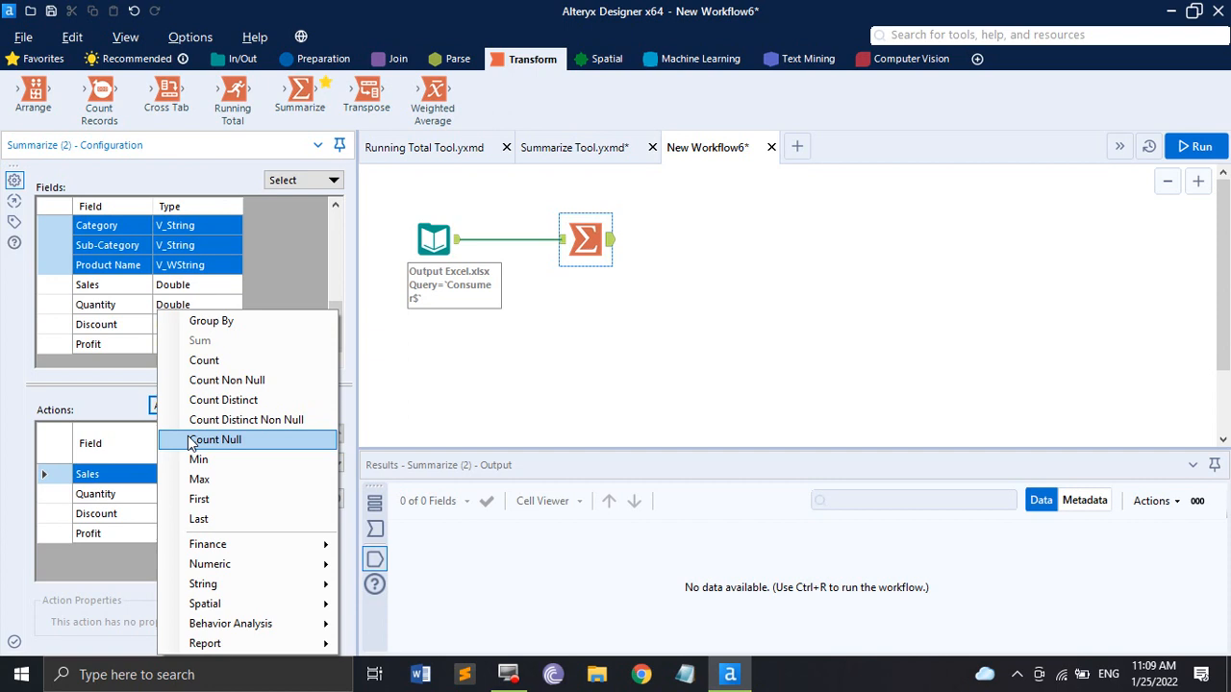
click(223, 366)
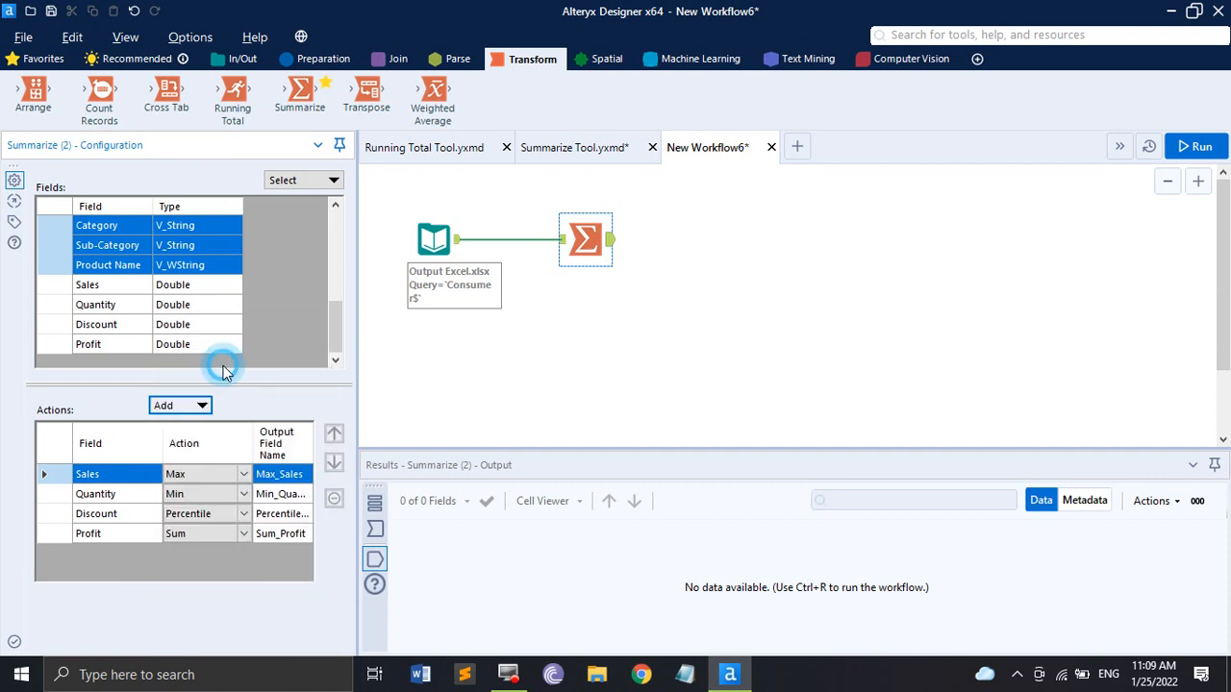
Remove the Sales, Quantity, Discount and Profit rows from the Summarize actions.
click(84, 481)
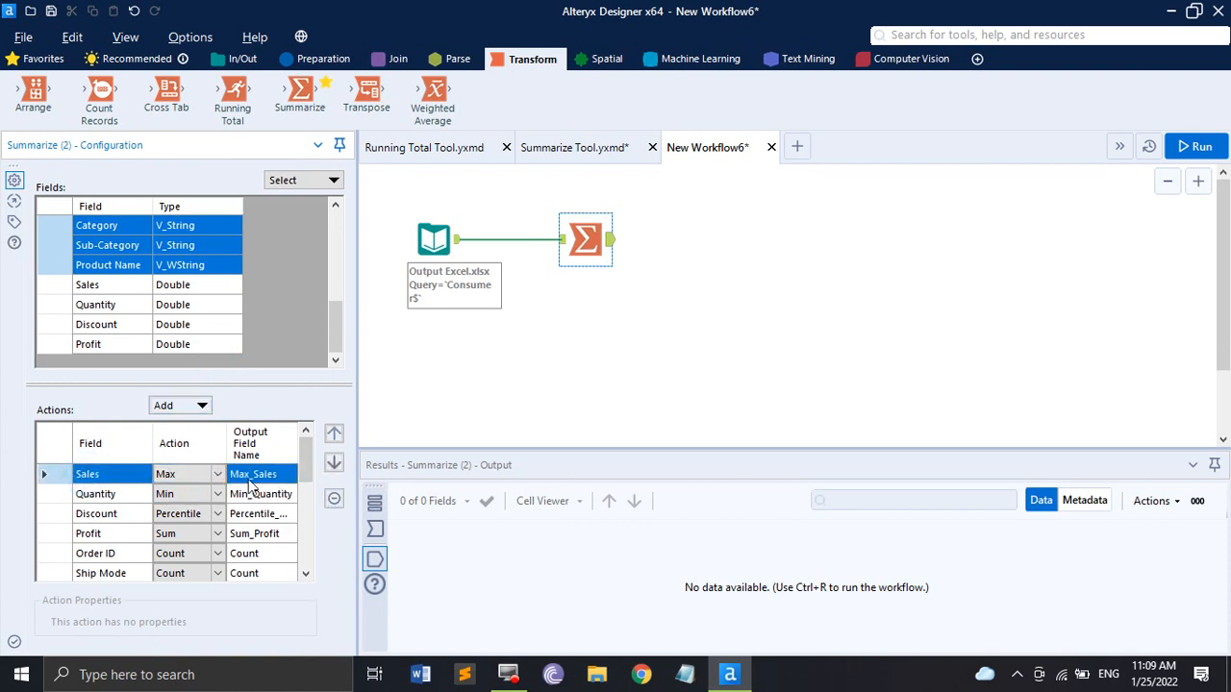
click(334, 499)
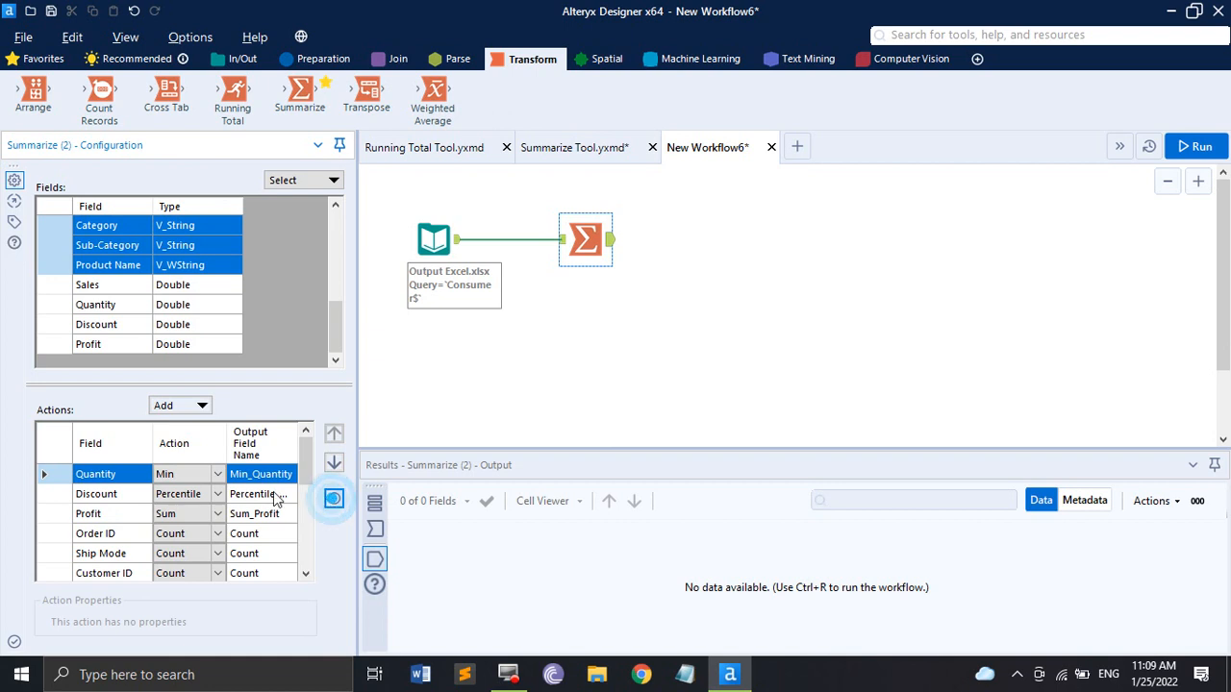
click(334, 498)
click(333, 498)
click(334, 498)
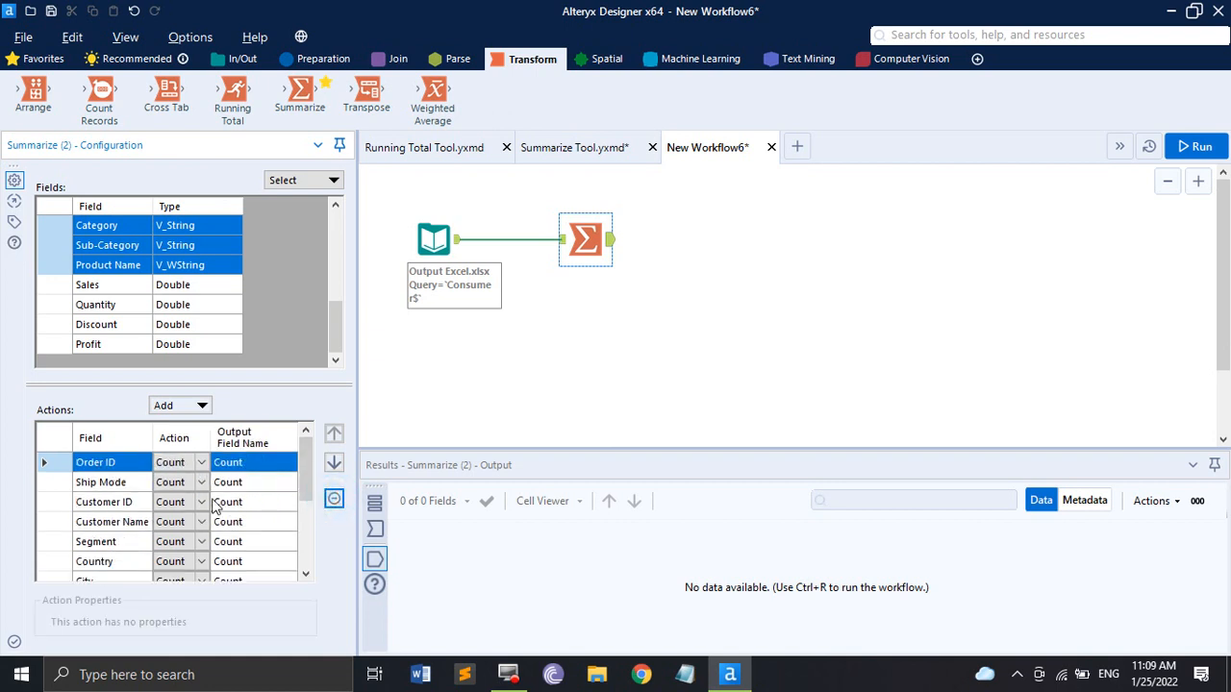
Change the summarize action of the Category and Sub-Category fields to Count Distinct.
scroll(204, 485, down, 3)
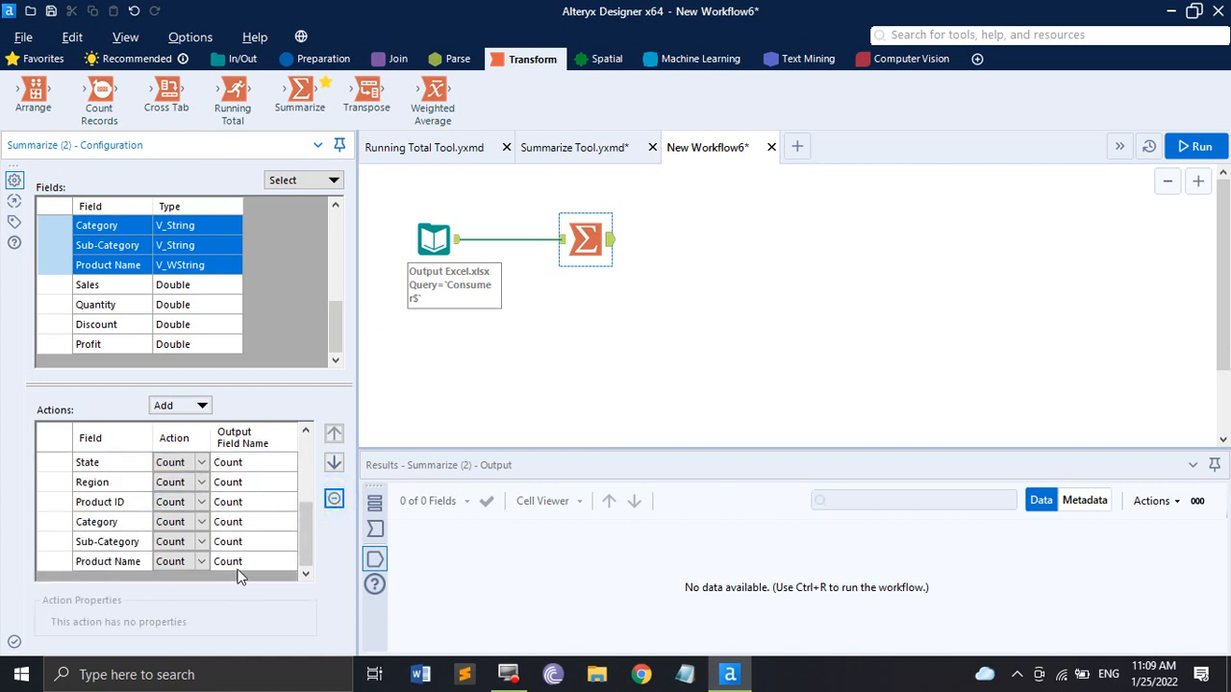
click(200, 523)
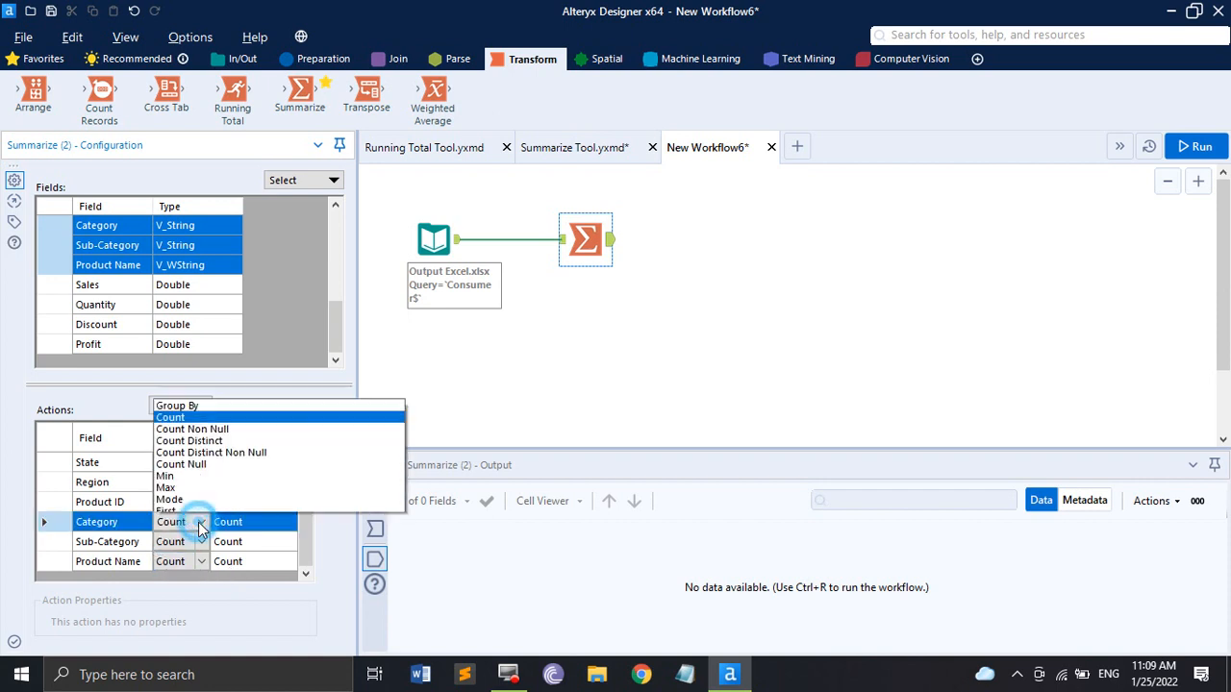
click(205, 355)
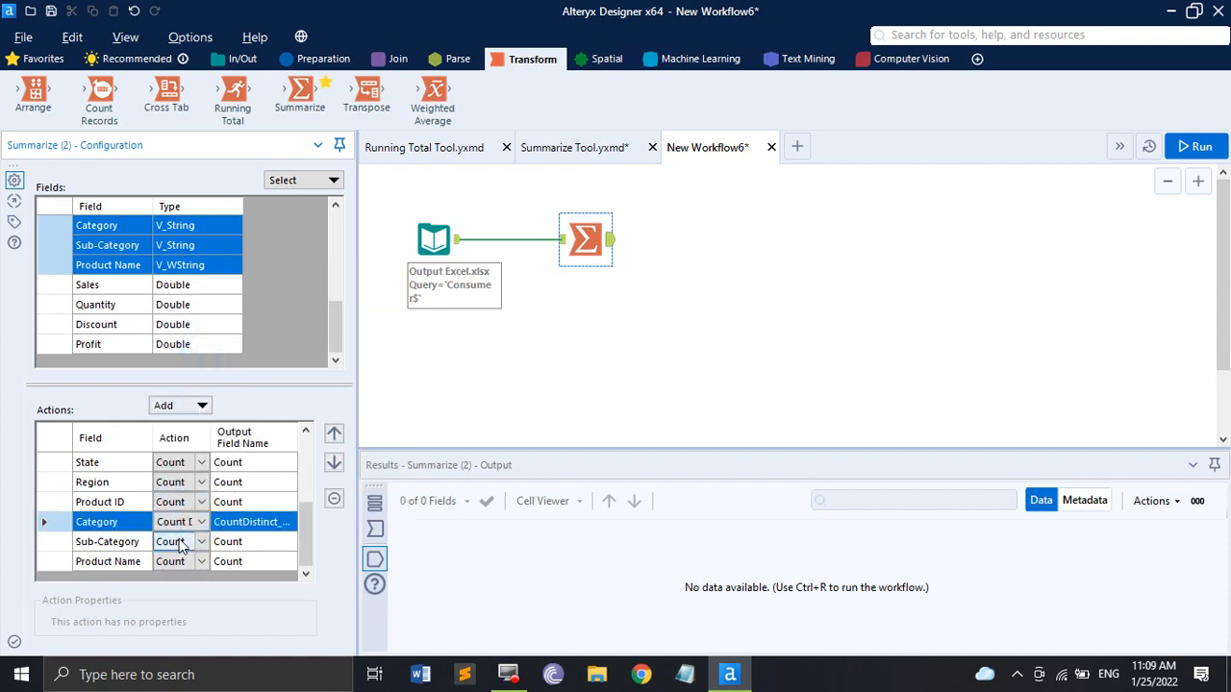
click(196, 543)
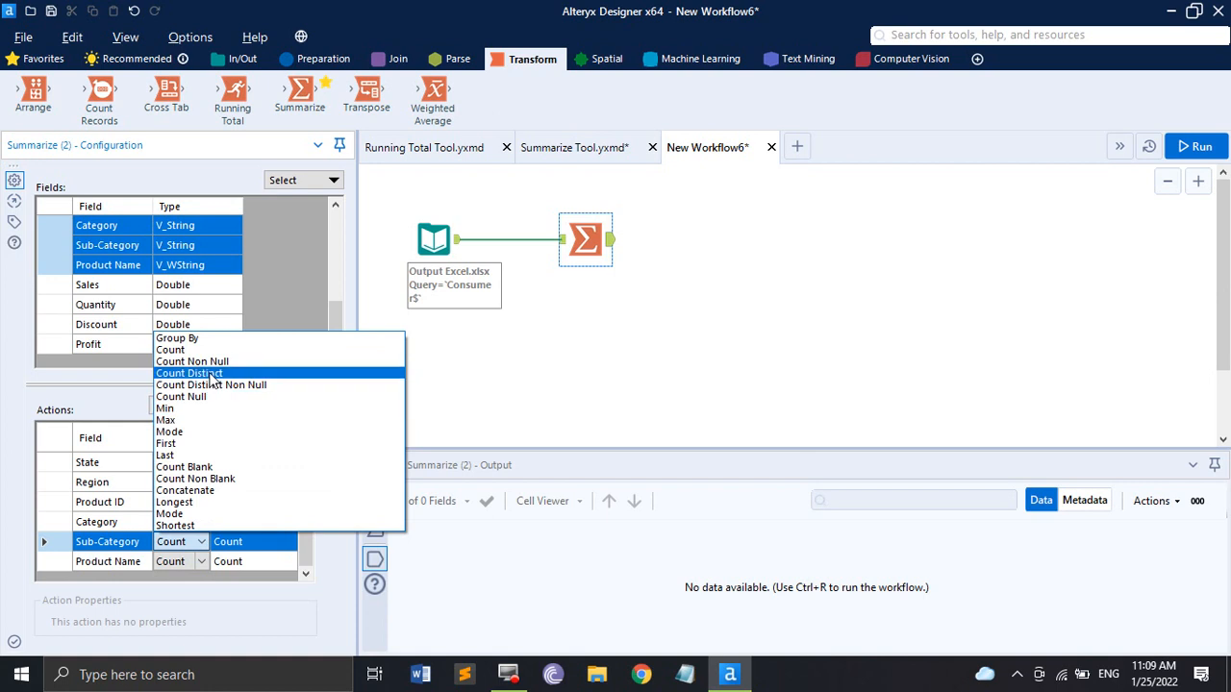
click(192, 373)
Set the summarize action to Count Non Null for Segment and Count Null for Country.
scroll(187, 502, up, 1)
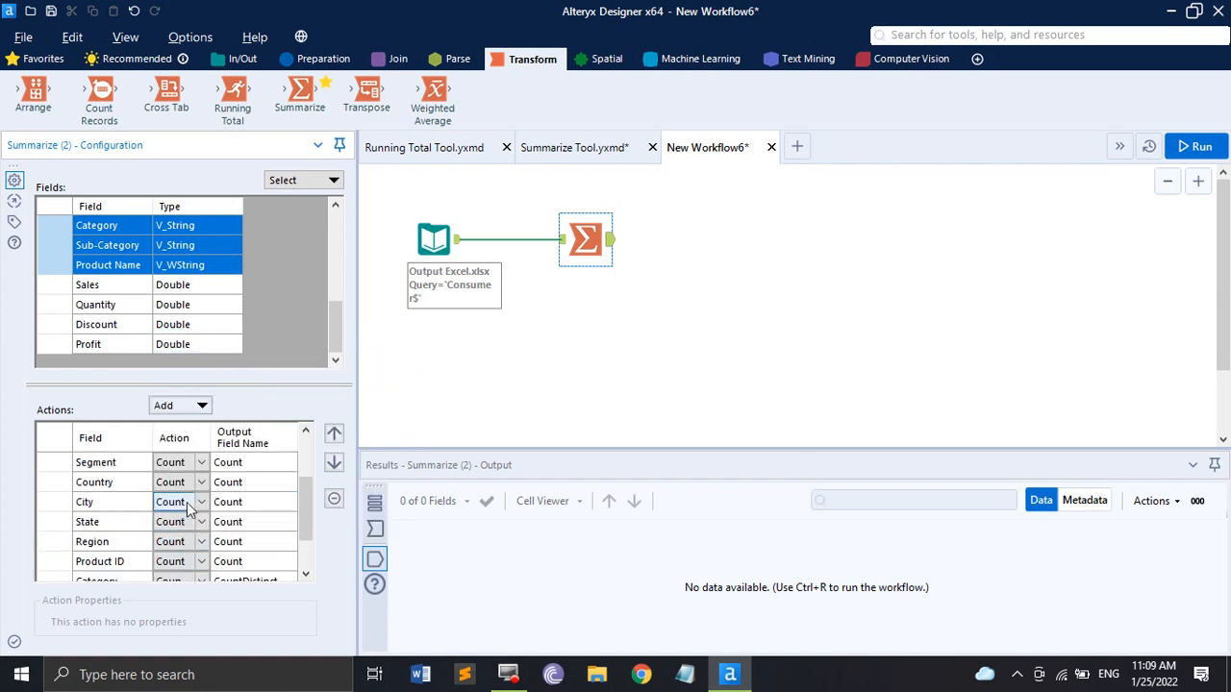
click(198, 462)
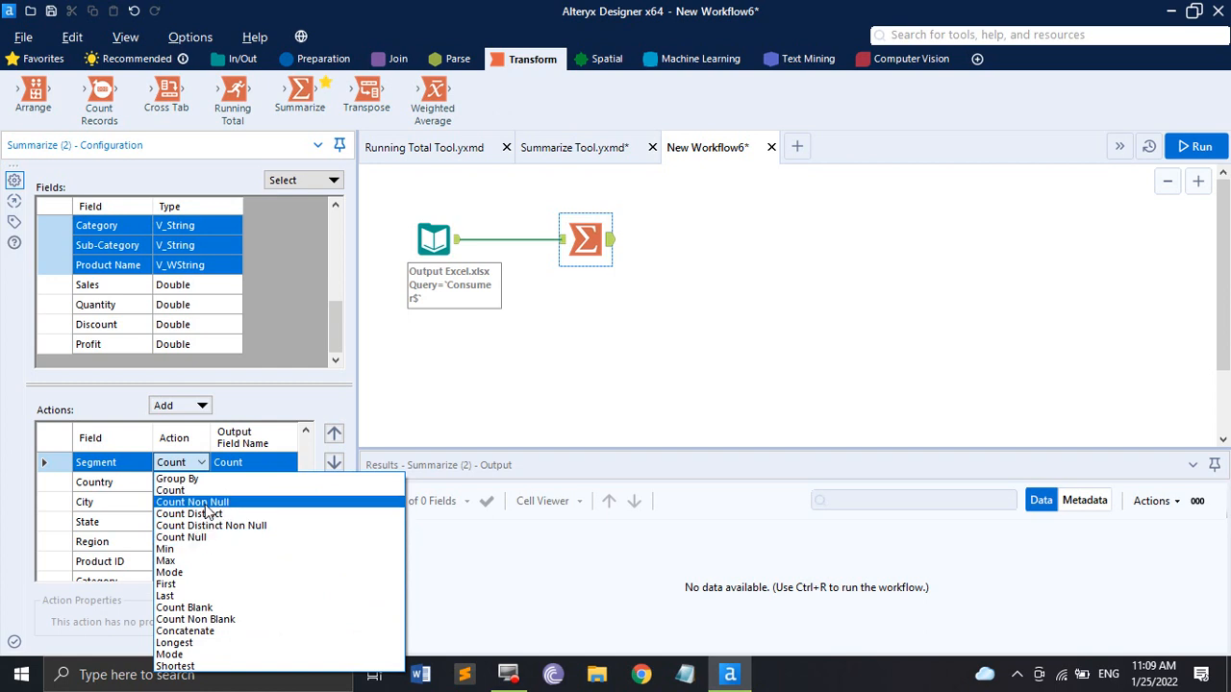
click(193, 502)
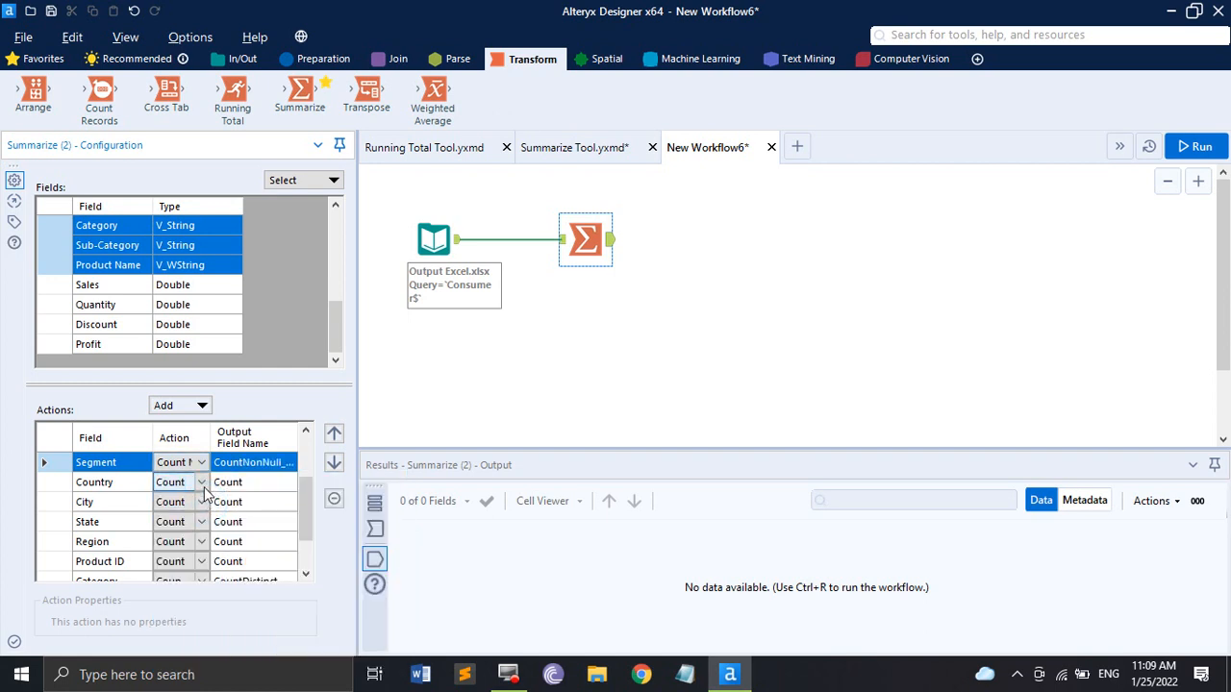
click(202, 485)
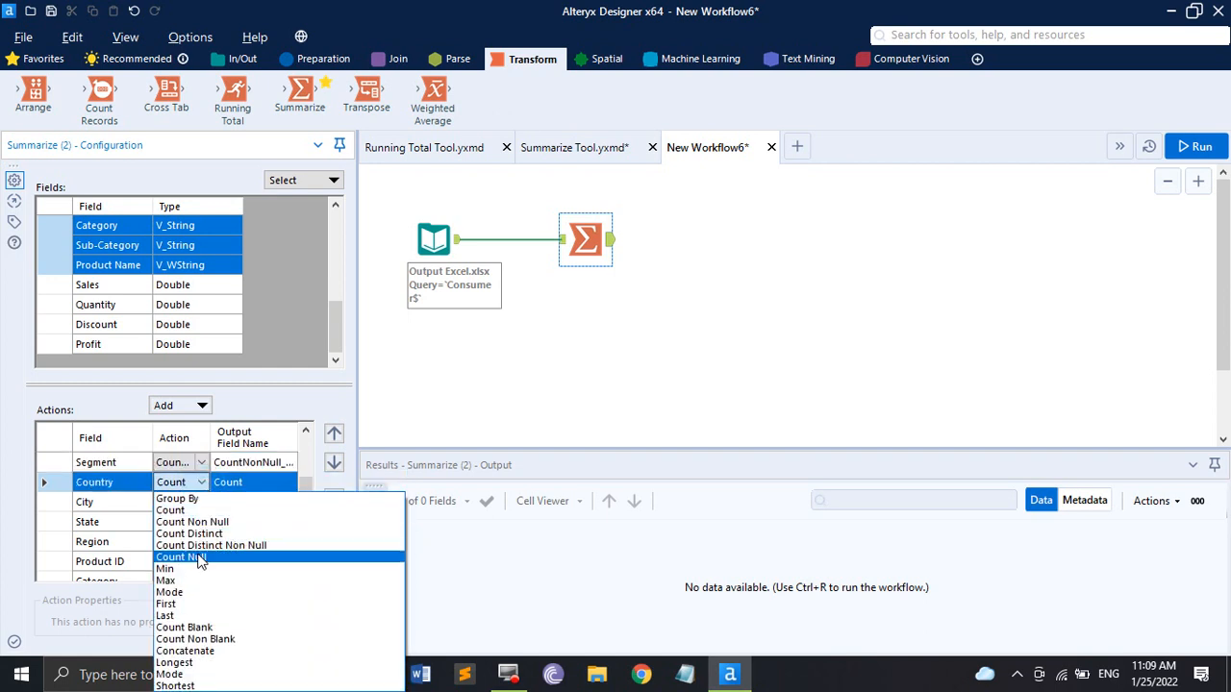
click(199, 558)
Change the summarize action of the Customer ID field to Longest.
scroll(207, 514, down, 1)
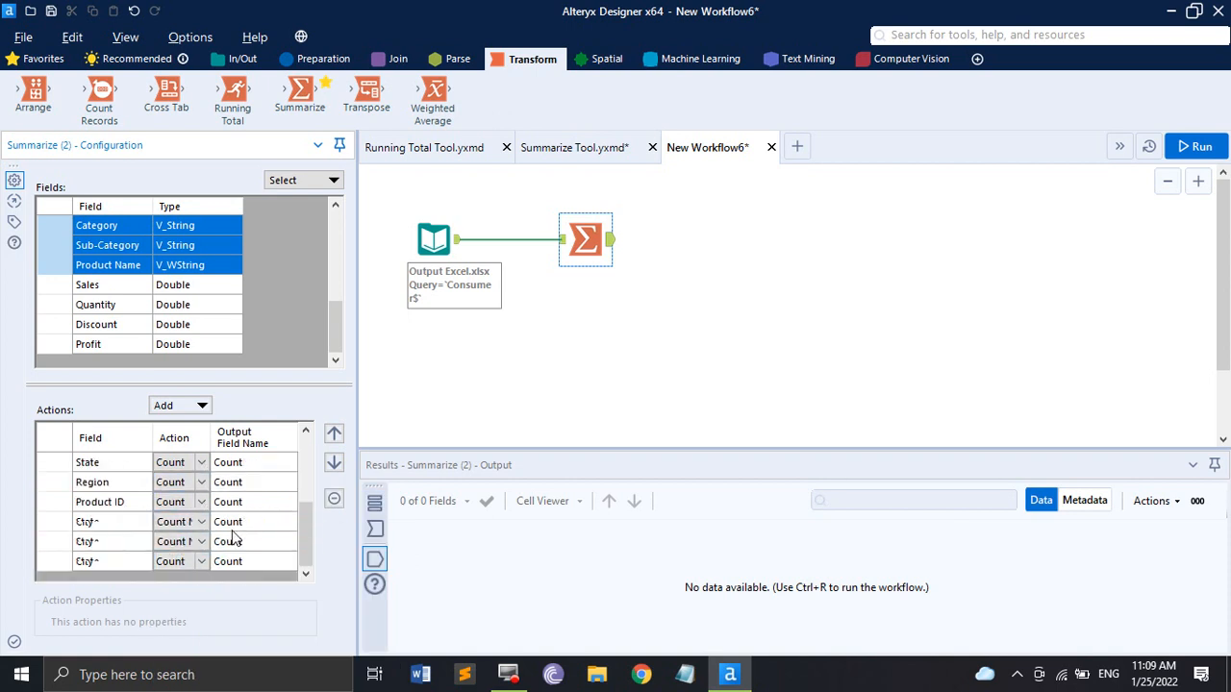
scroll(145, 498, up, 3)
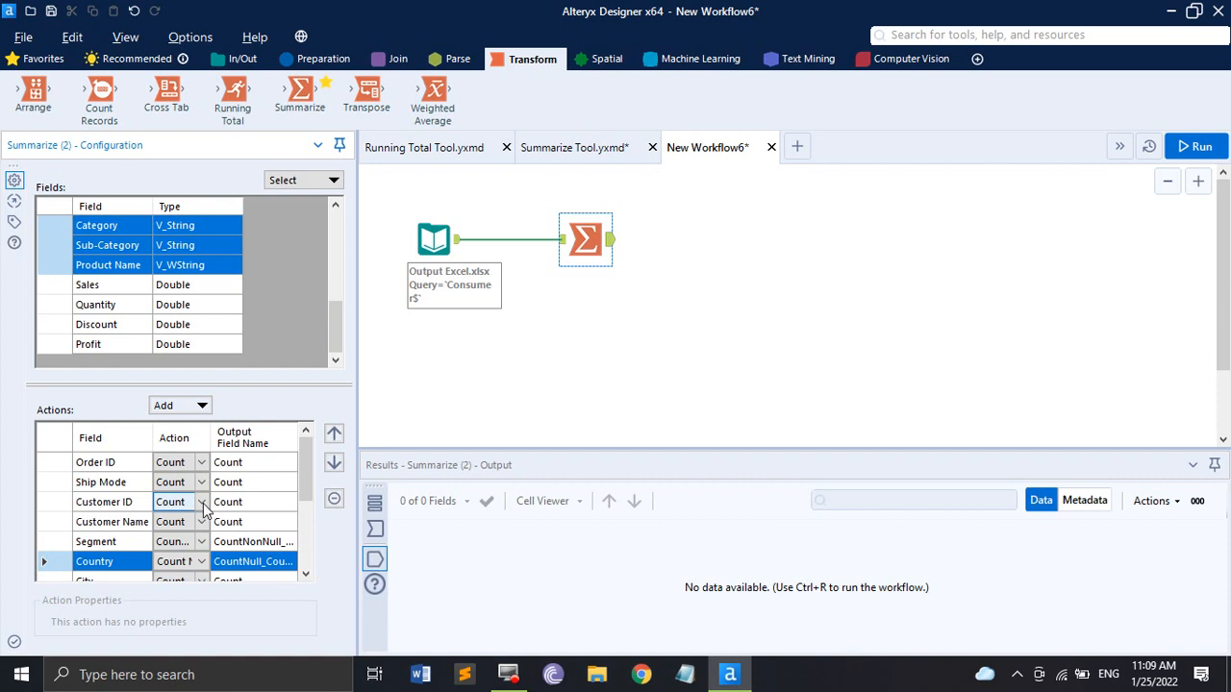
click(202, 504)
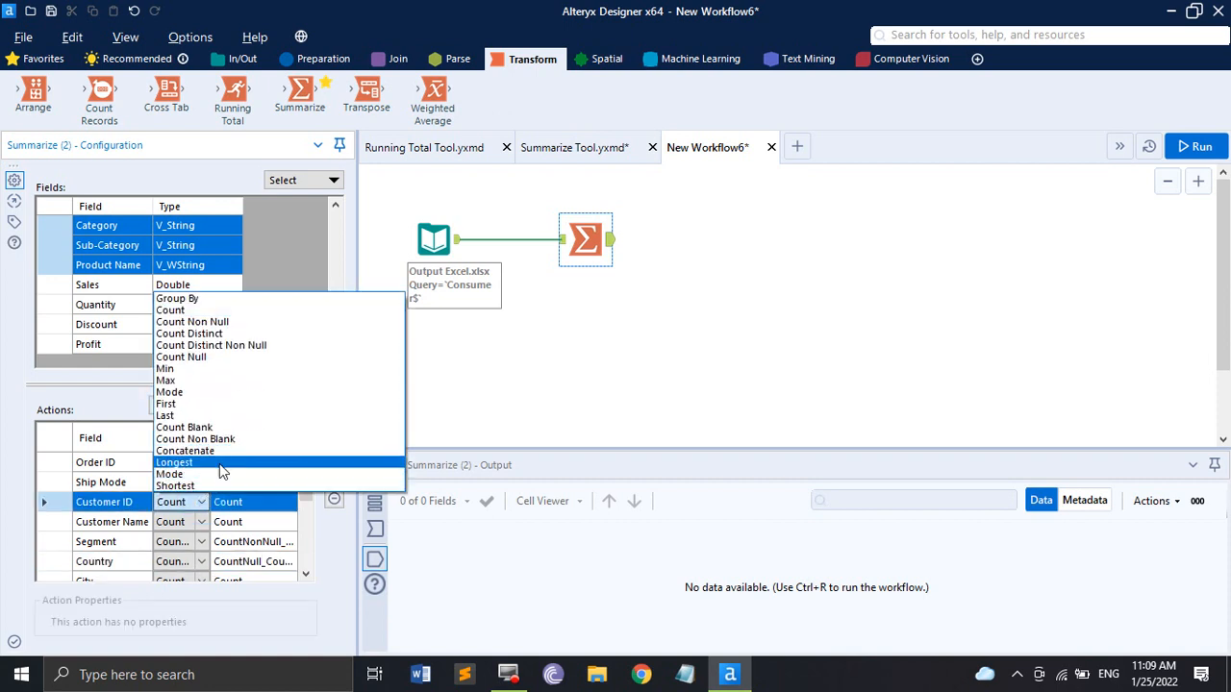
click(222, 464)
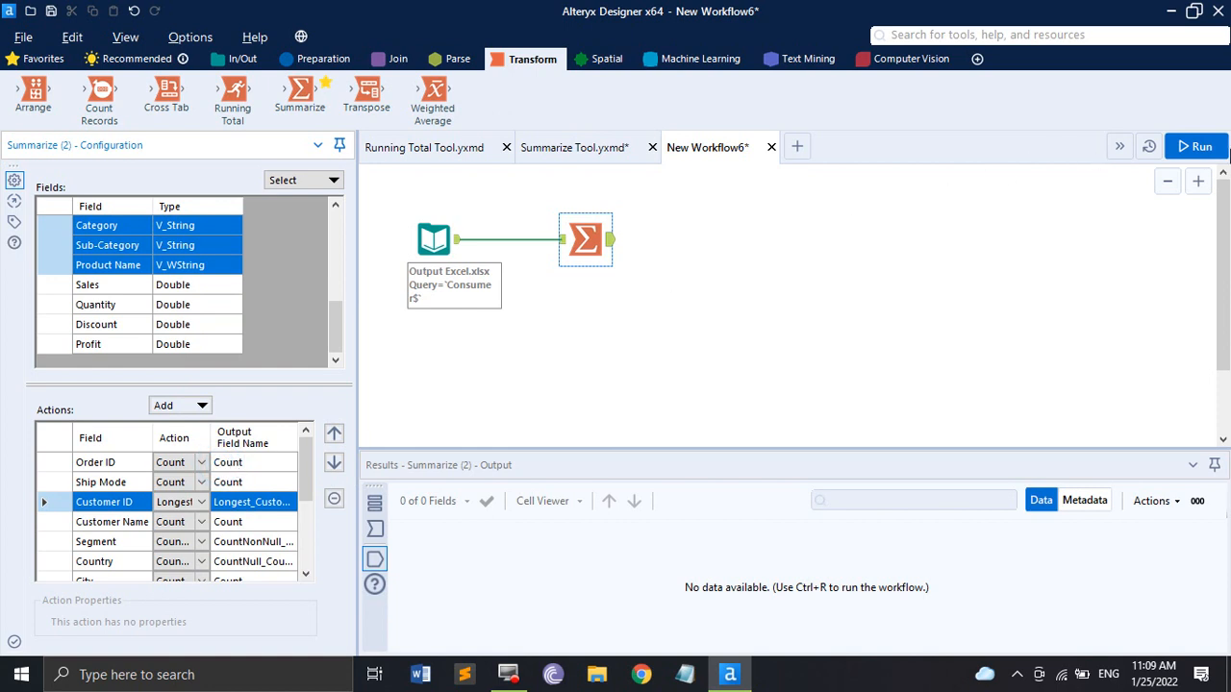
Run the new workflow and review the Summarize output columns against the configured actions.
click(1202, 149)
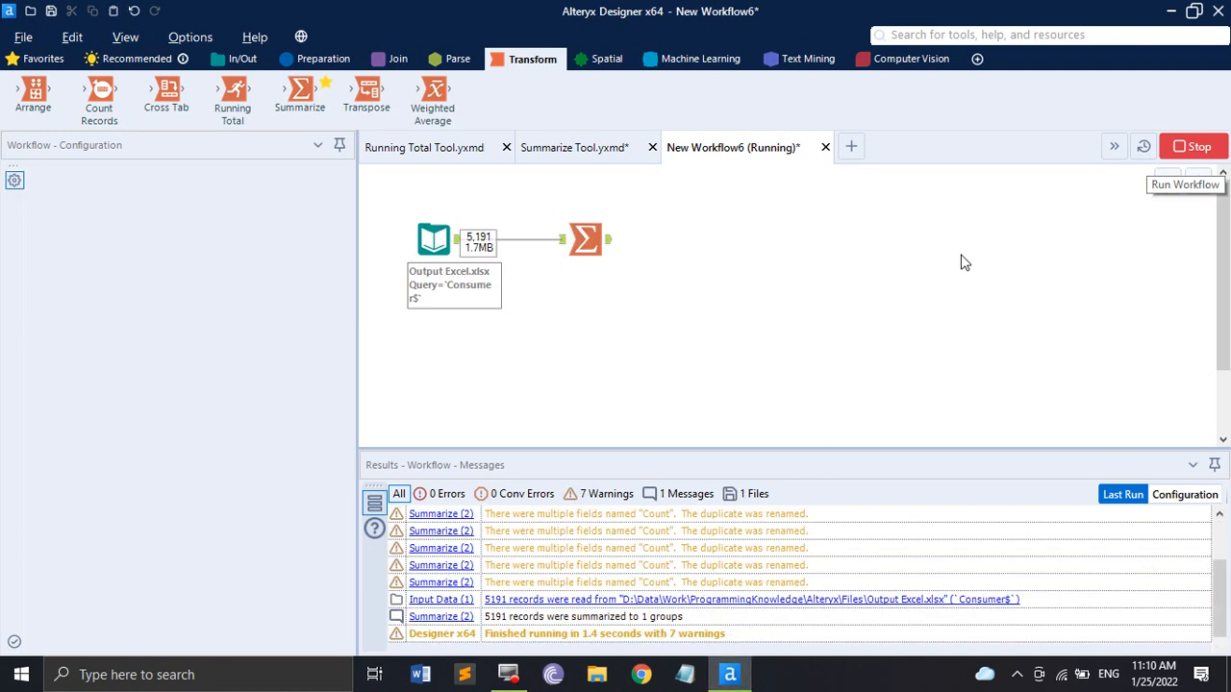
click(586, 240)
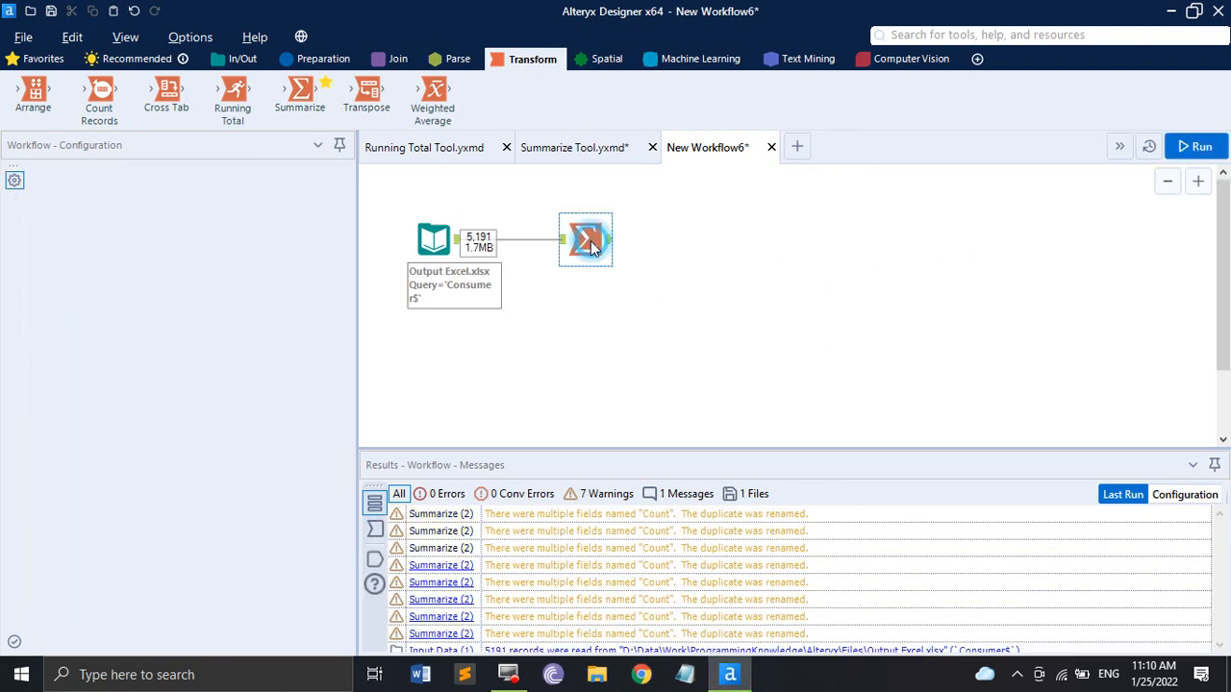
click(374, 560)
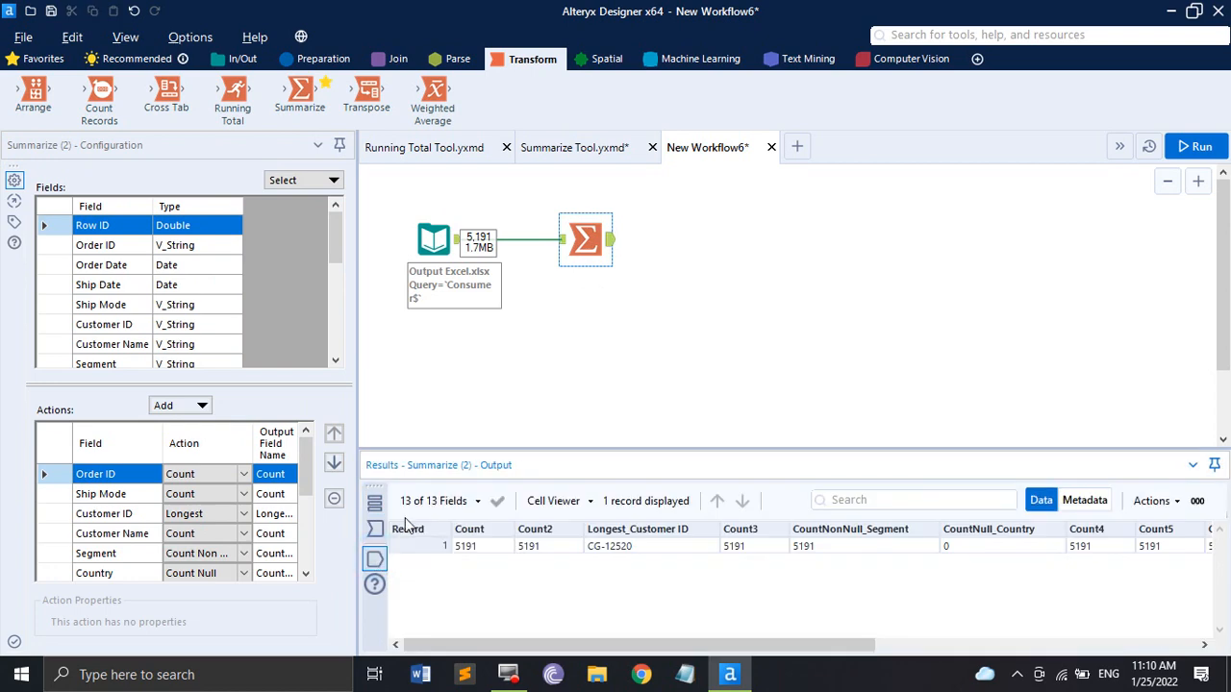
drag(601, 642, 452, 648)
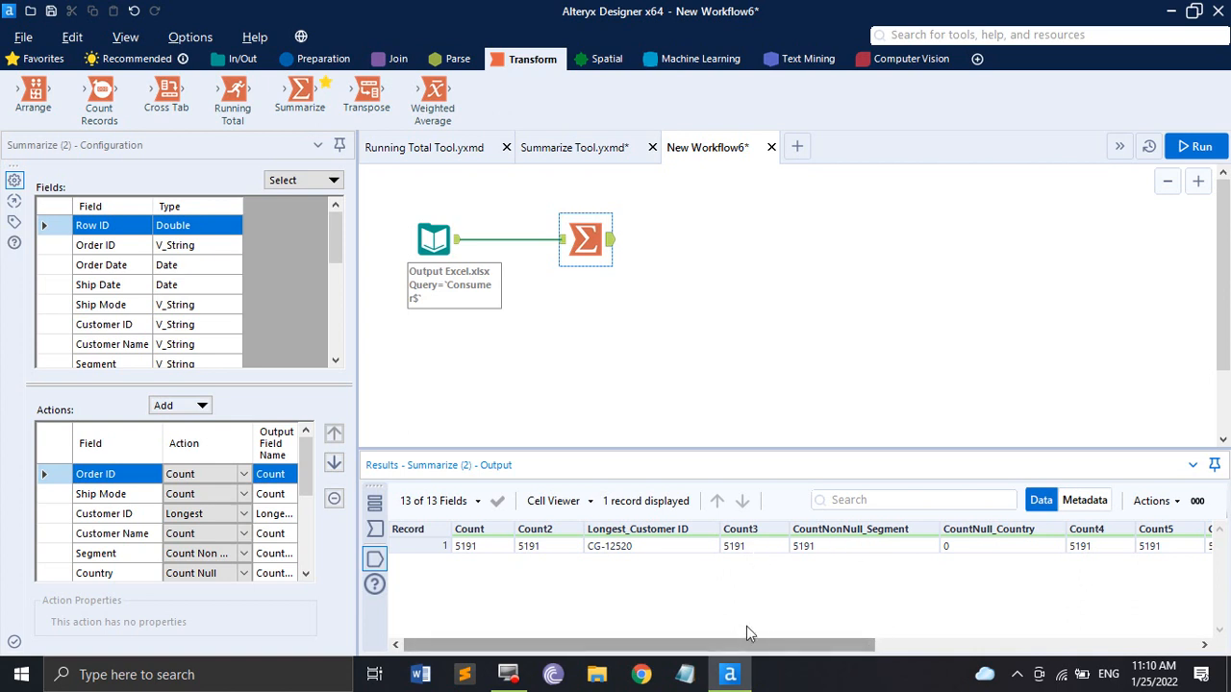
drag(776, 652, 1010, 651)
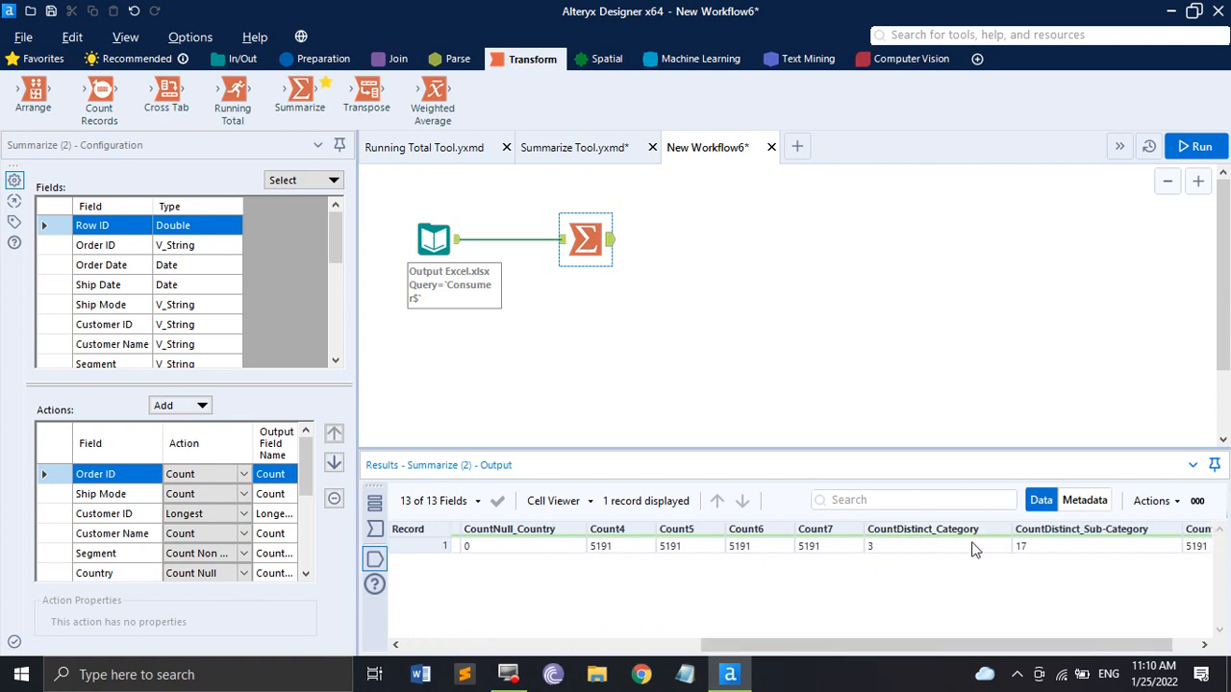
drag(982, 645, 1073, 638)
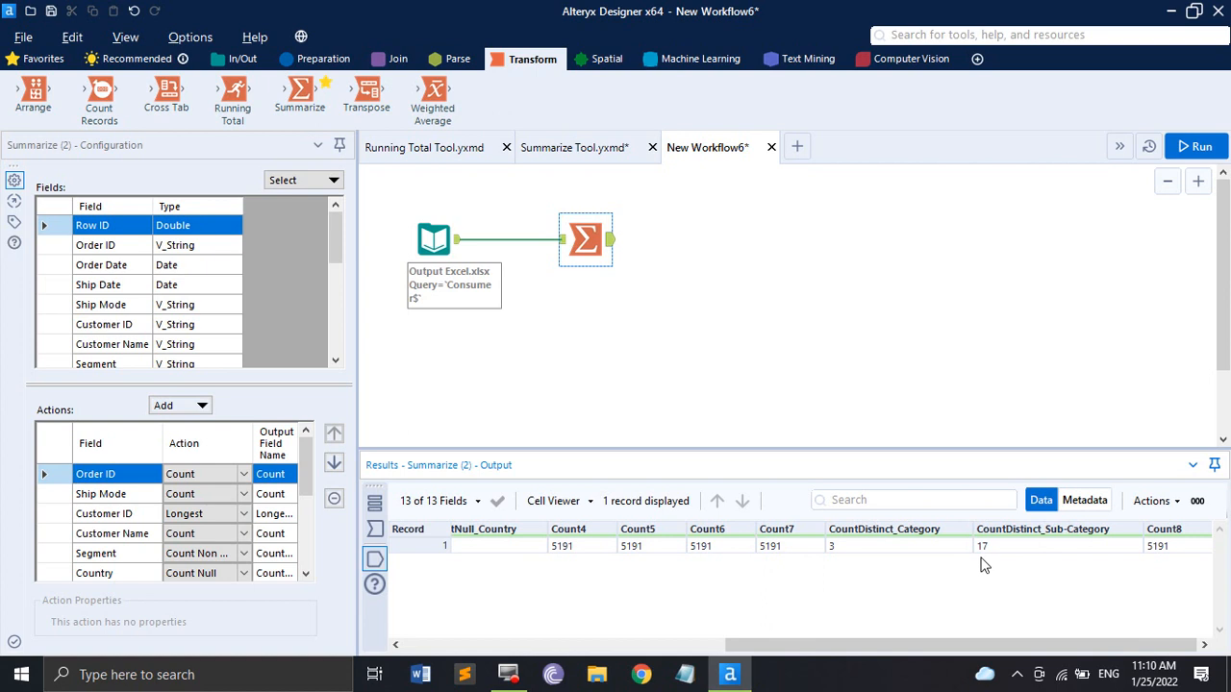
scroll(156, 524, down, 3)
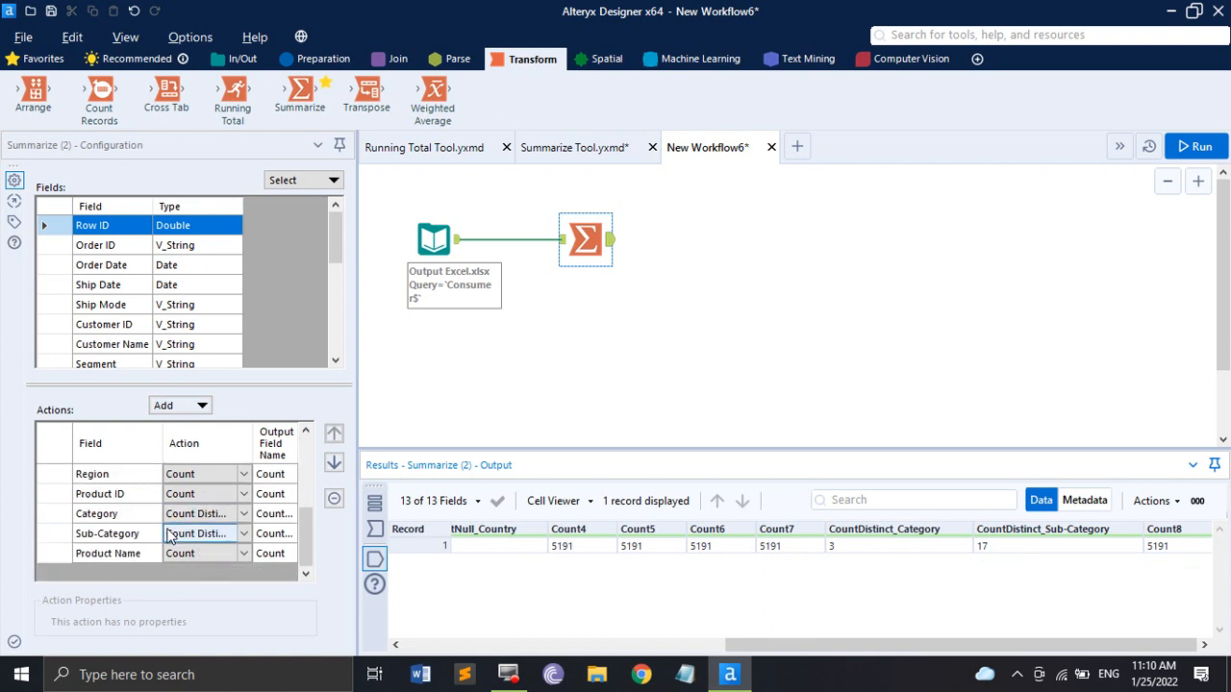